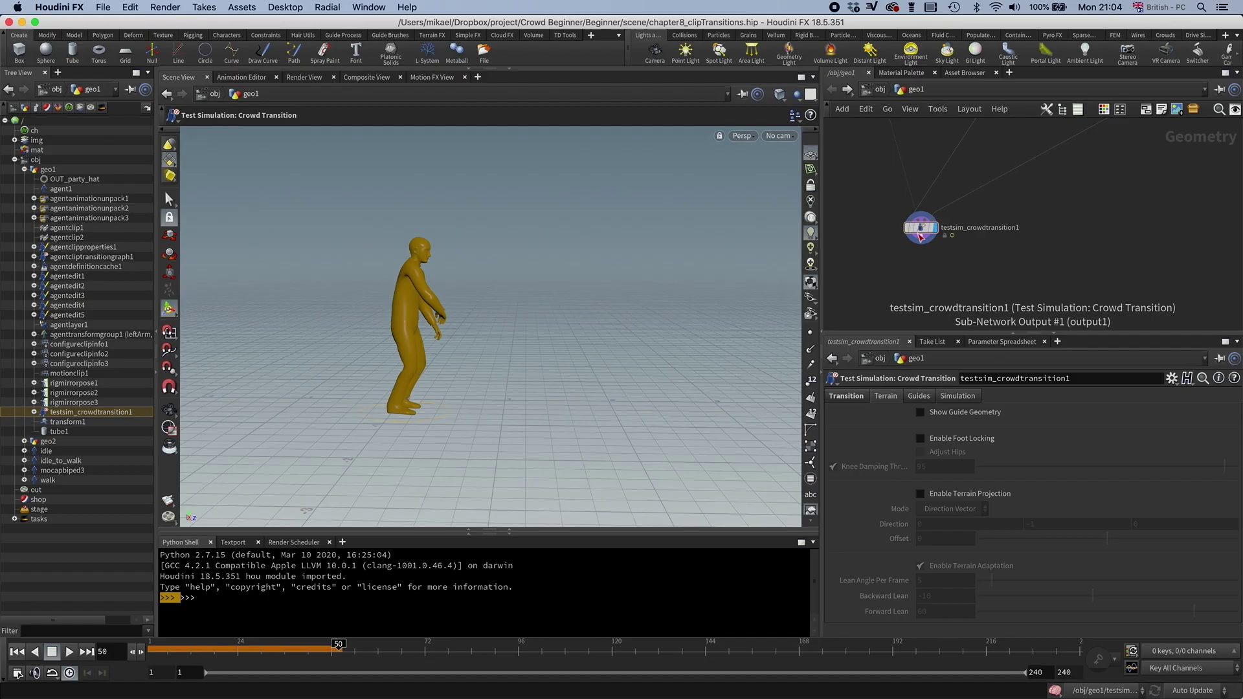
Step: Add a Grid node beside the crowd transition node and set its rows and columns to 50 each
mouse_move(920, 237)
left_mouse_down()
mouse_move(904, 242)
mouse_move(916, 242)
left_mouse_up()
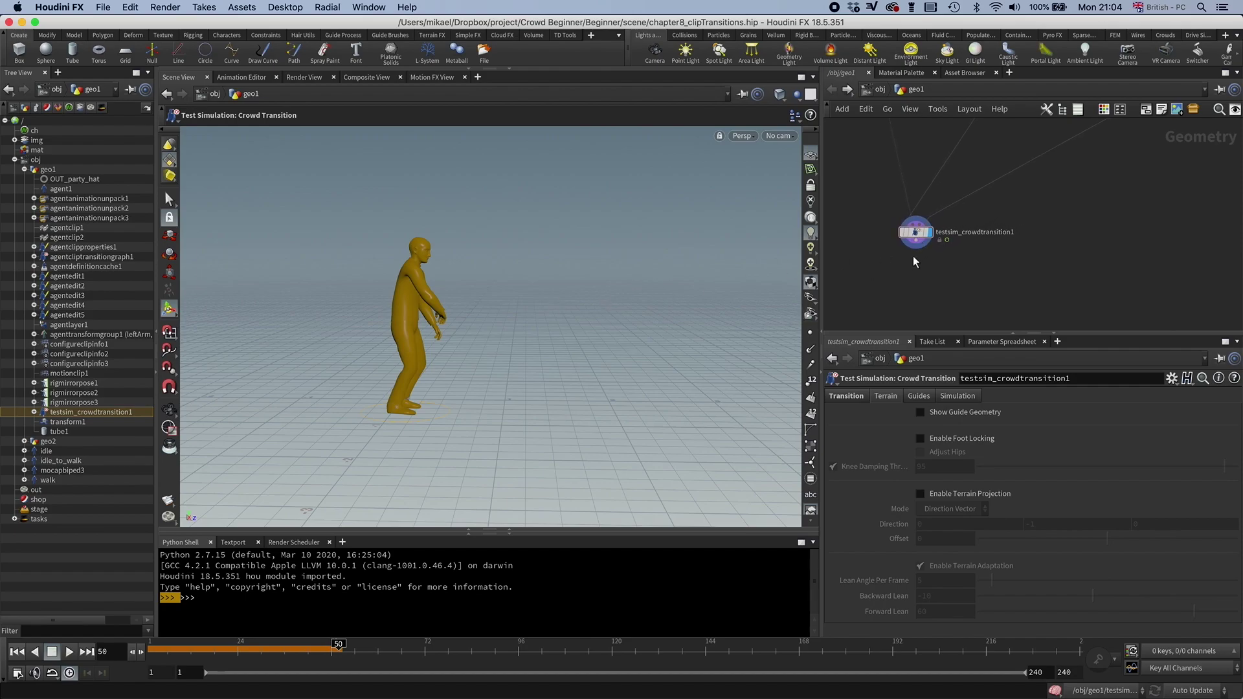
left_click_drag(486, 322, 427, 382, "alt")
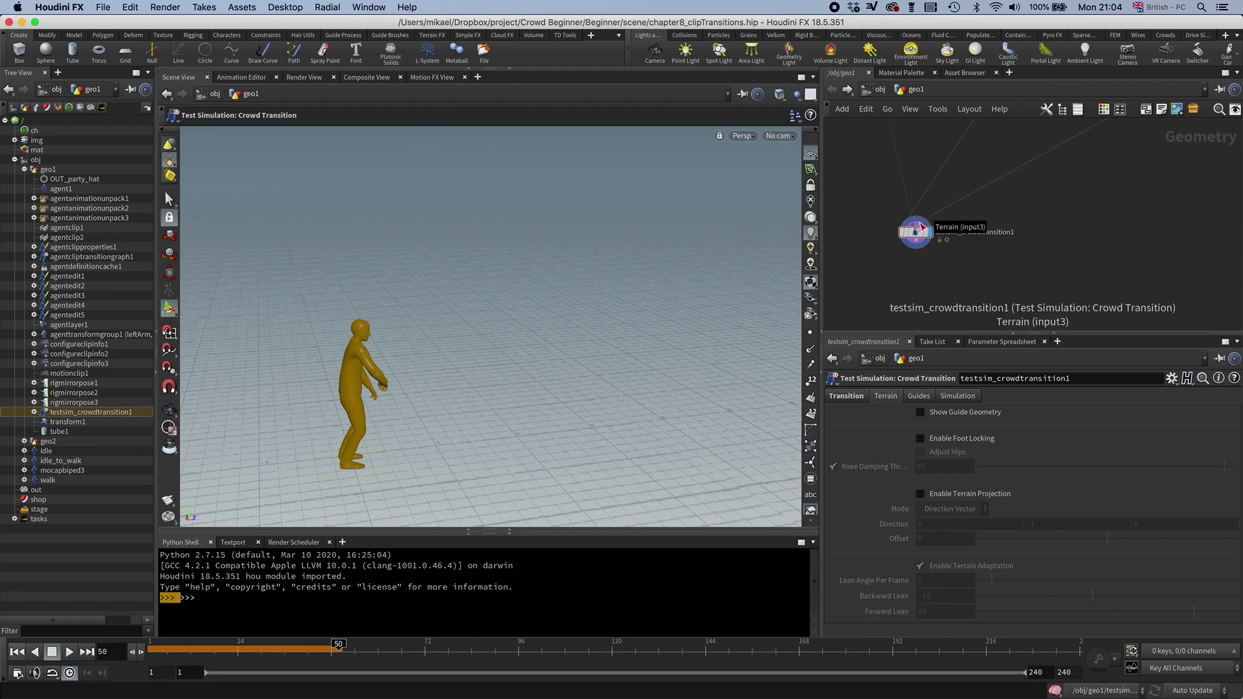
key("Tab")
type("gr")
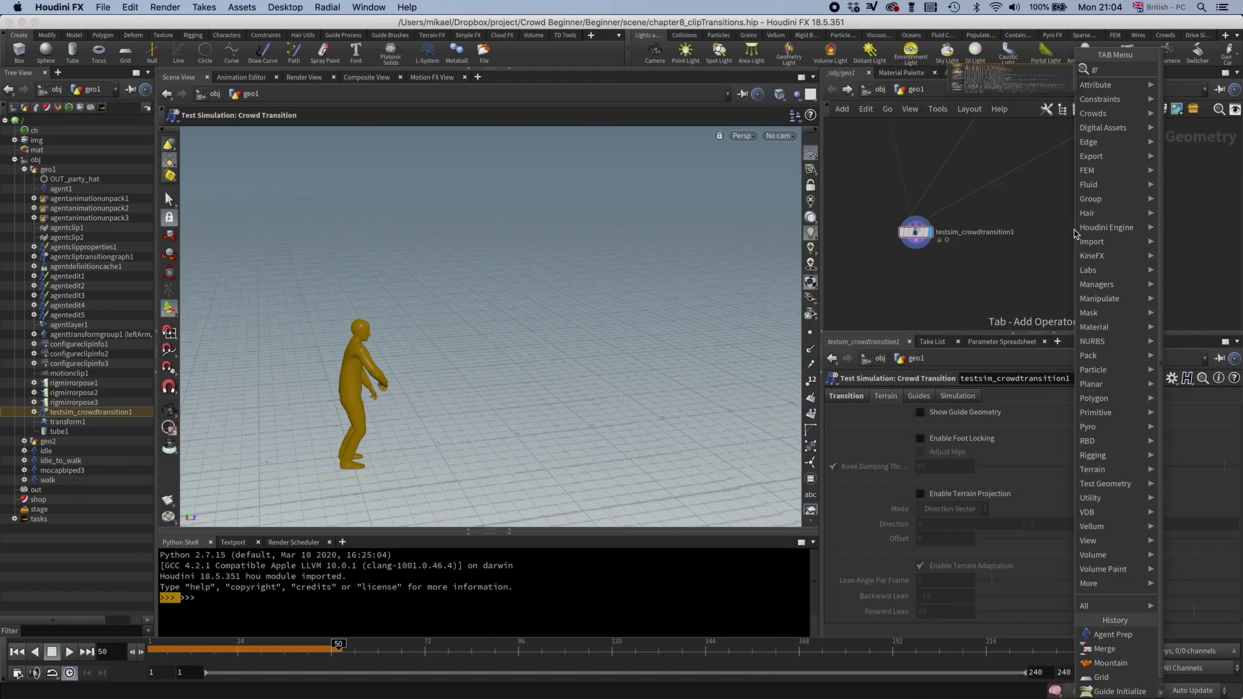
key("Return")
left_click(1086, 216)
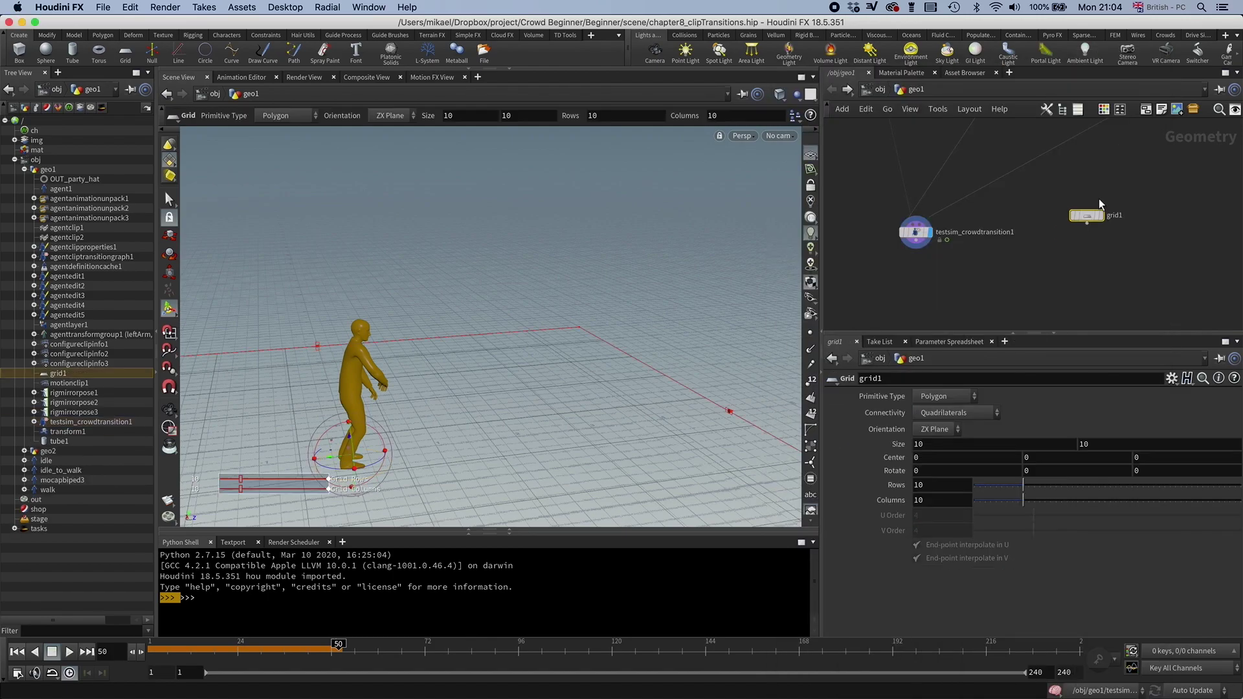
left_click_drag(1047, 485, 1240, 488)
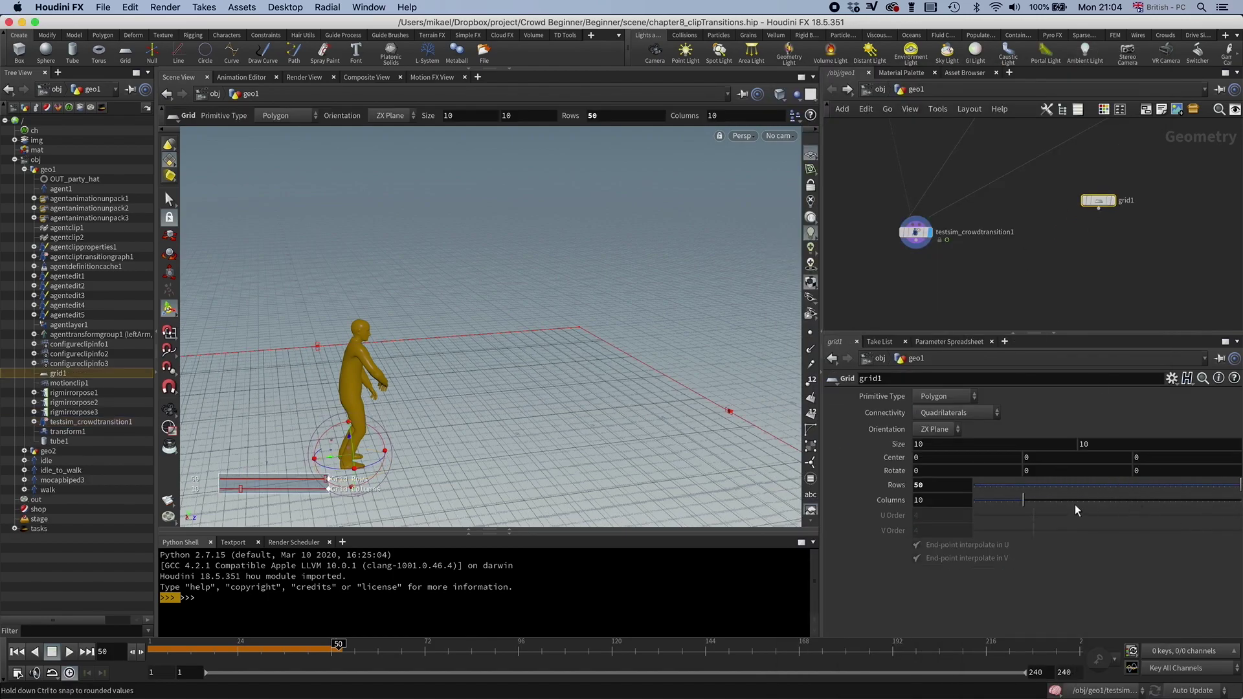
left_click_drag(1073, 502, 1239, 500)
Step: Add a Mountain node below the grid and set its element size to 4.02
key("Tab")
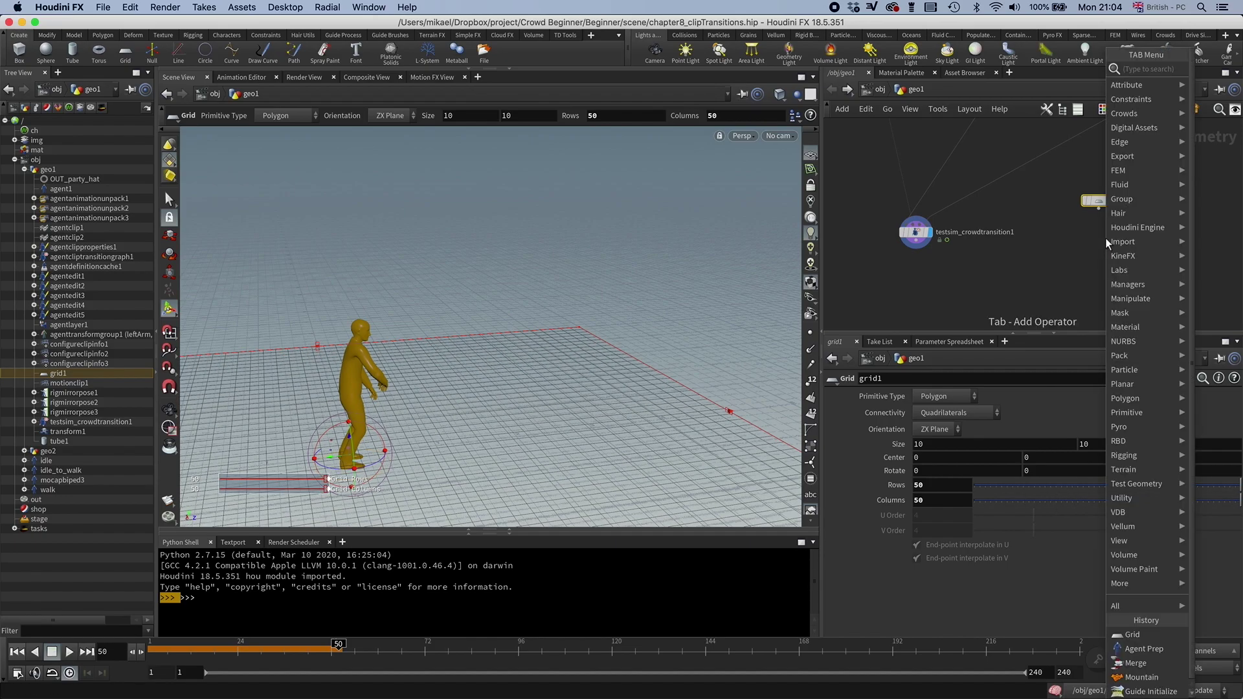
key("Escape")
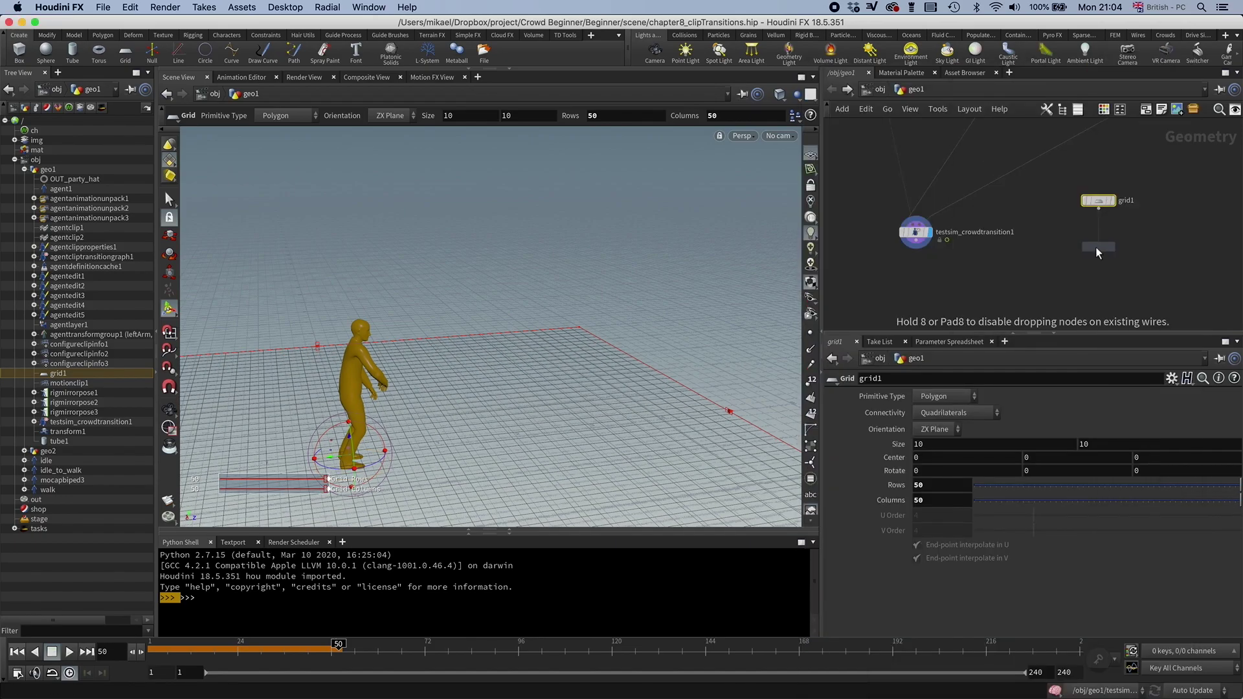
left_click(1097, 248)
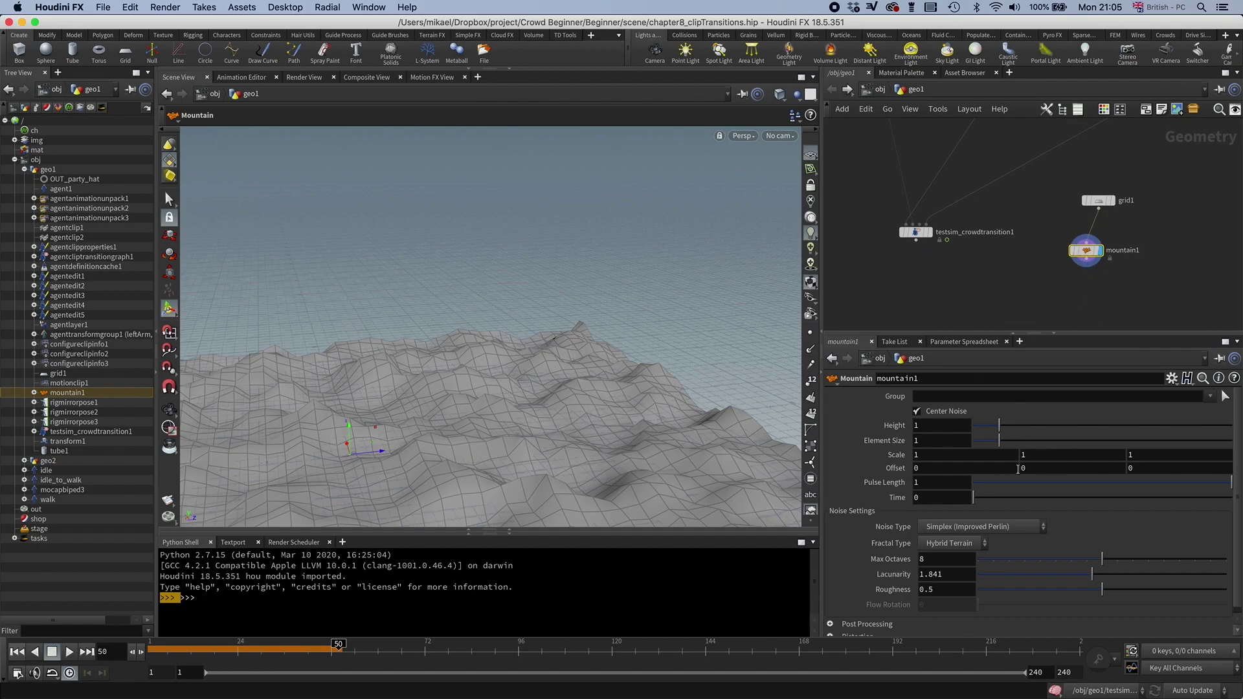
left_click_drag(999, 440, 1078, 440)
key("Escape")
left_click_drag(527, 341, 468, 330)
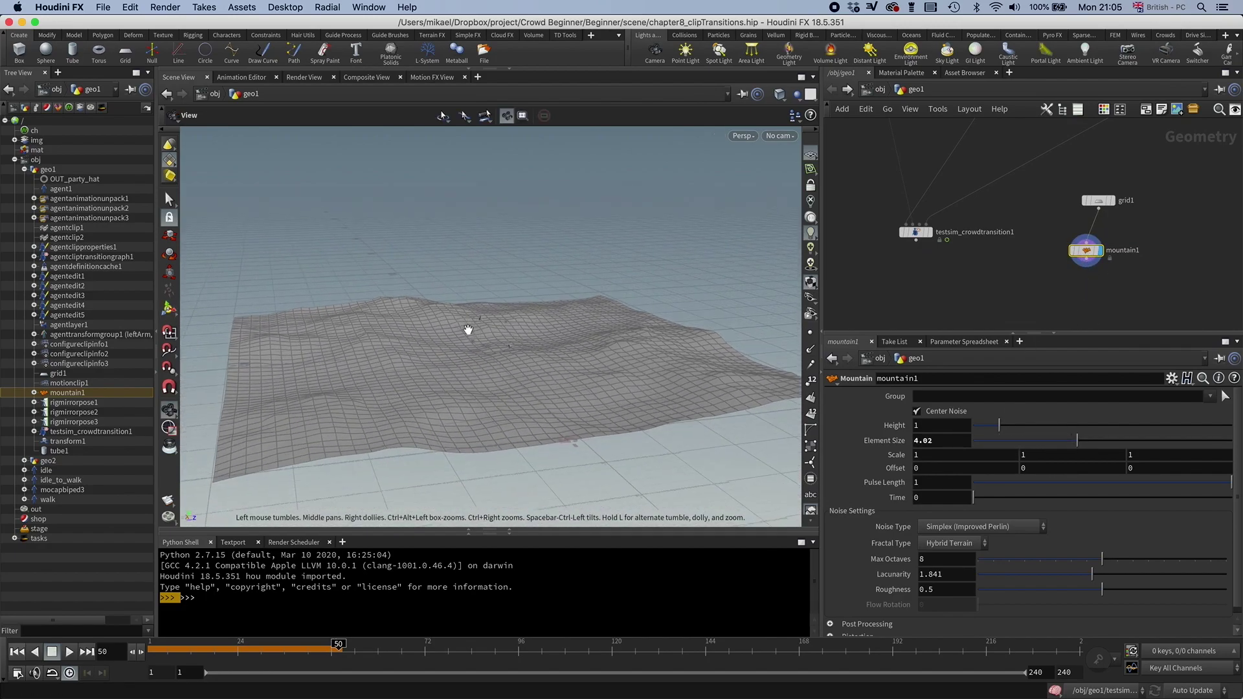
key("Return")
Step: Add a Merge node combining testsim_crowdtransition1 and mountain1, and display its output
key("Tab")
type("merge")
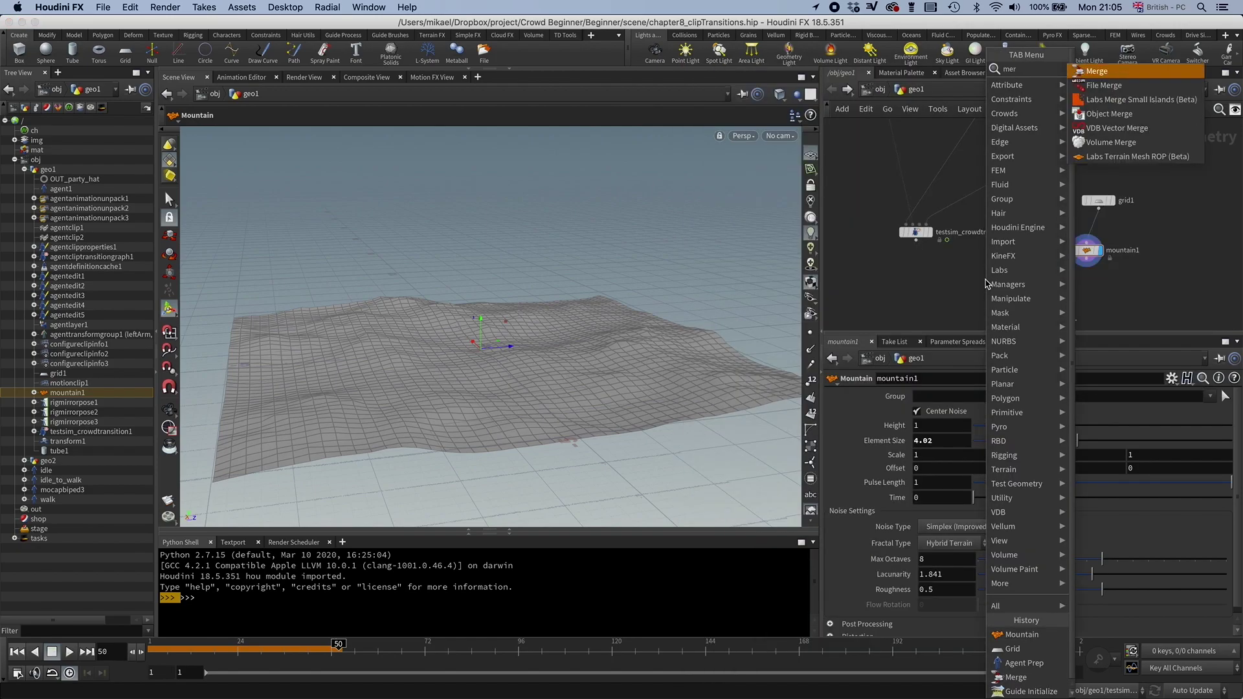
key("Return")
left_click(956, 303)
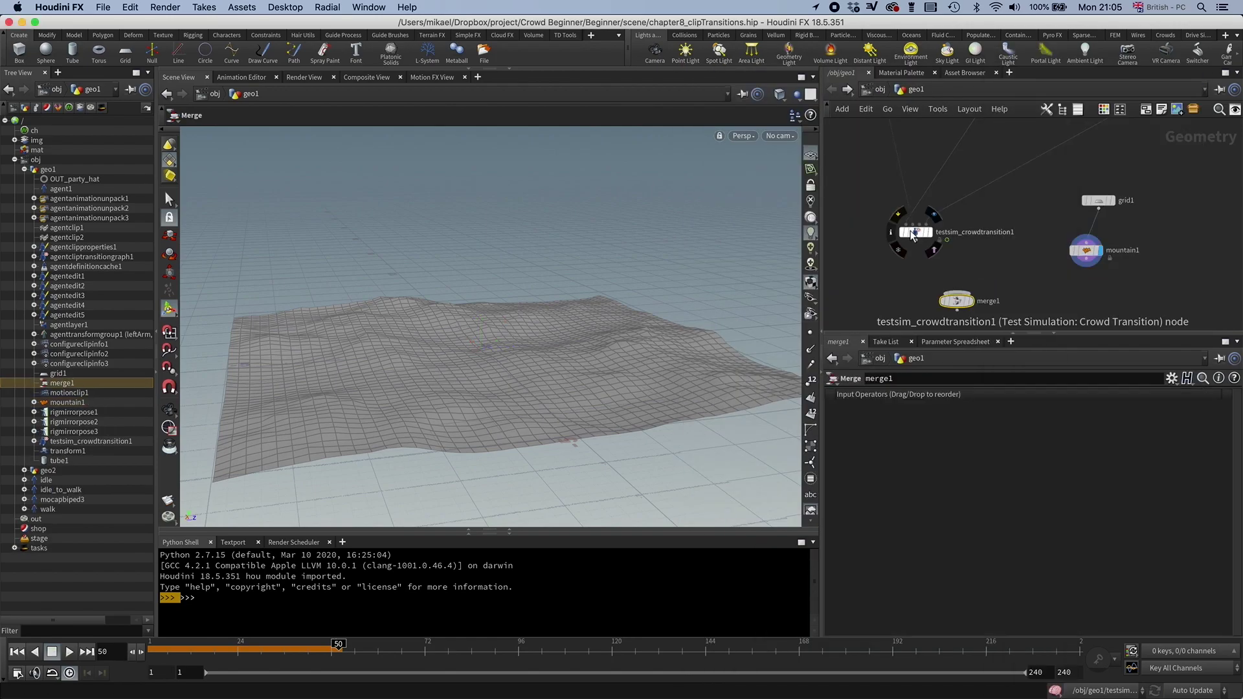
left_click_drag(917, 234, 924, 230)
left_click_drag(925, 238, 957, 292)
left_click(957, 291)
left_click(1086, 258)
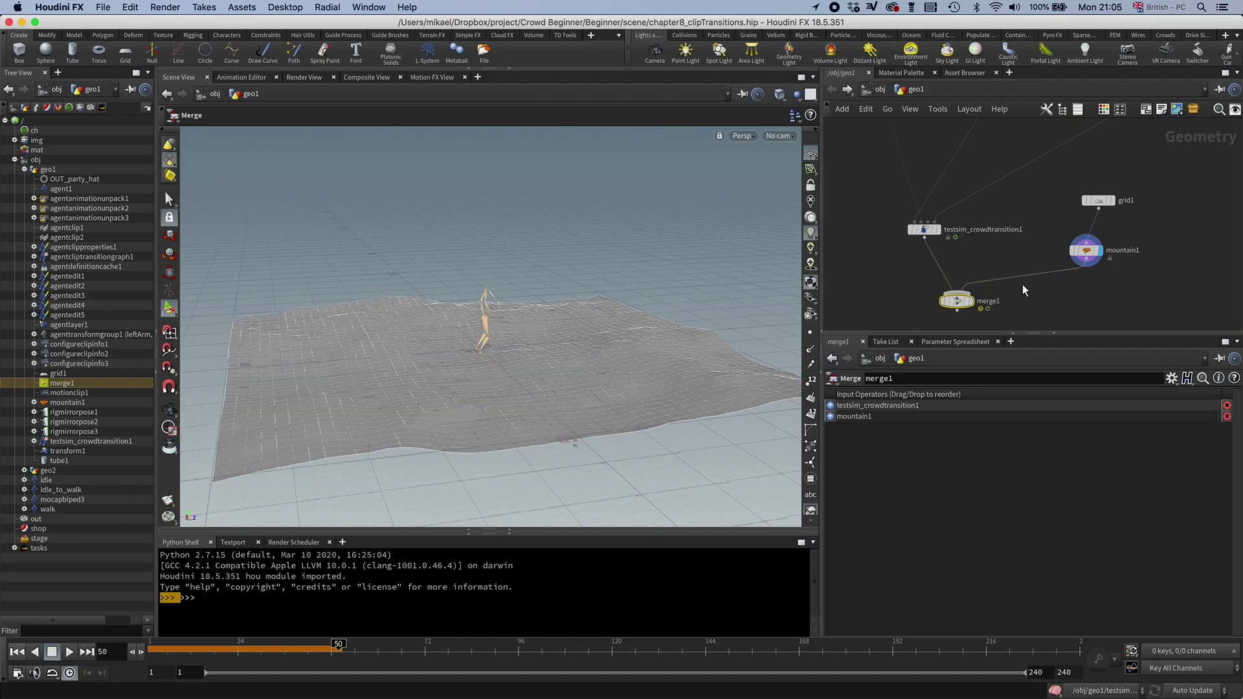
left_click(969, 301)
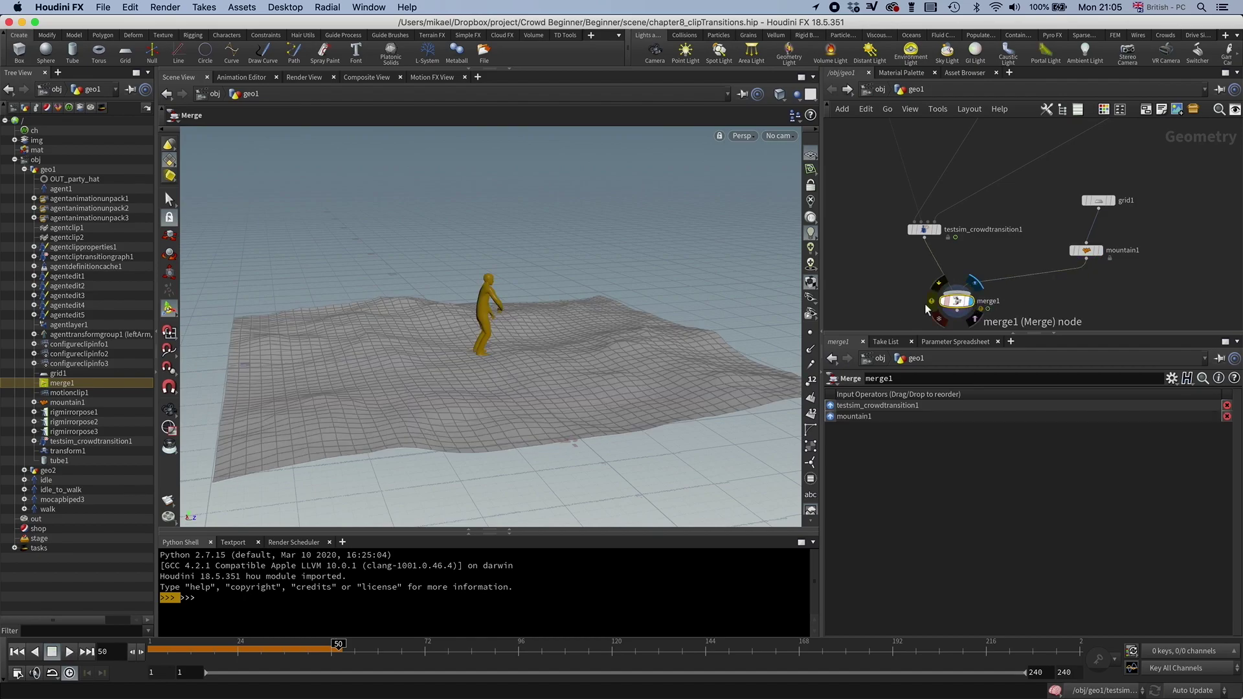
Step: Return to frame 1 and connect mountain1's output to the Terrain input of testsim_crowdtransition1
left_click(18, 652)
left_click_drag(464, 383, 314, 378, "alt")
right_click_drag(313, 377, 556, 360, "alt")
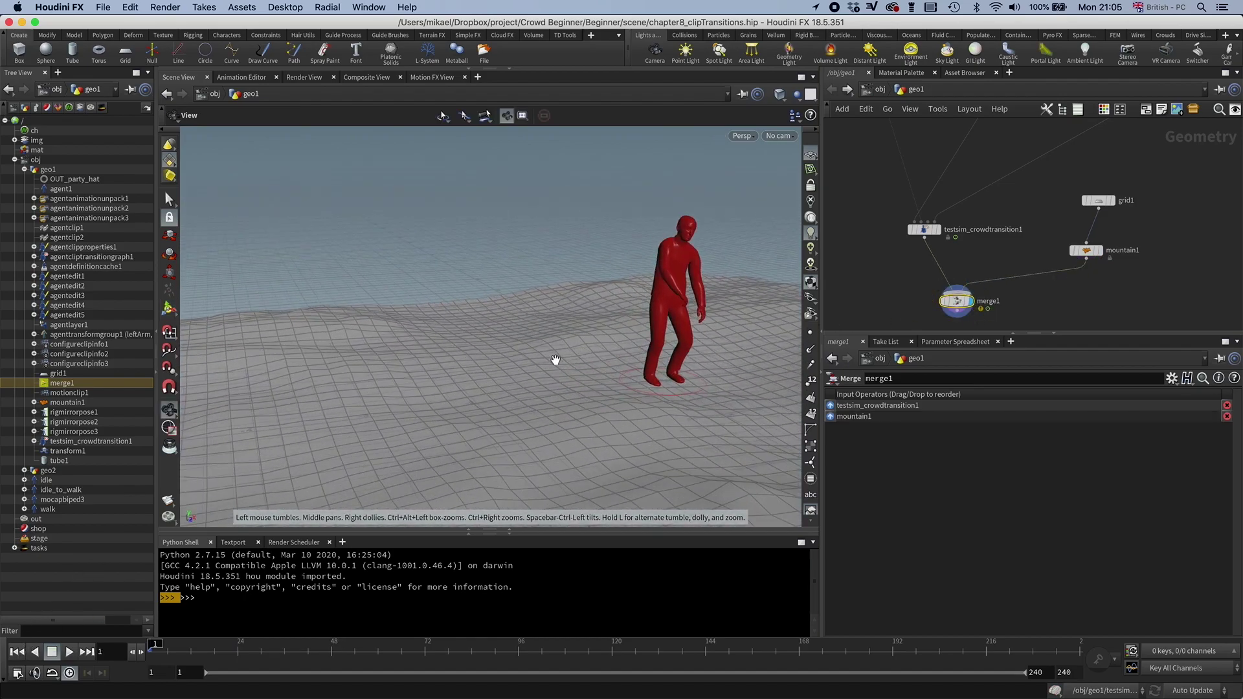
left_click_drag(556, 360, 397, 339, "alt")
left_click_drag(1086, 258, 945, 232)
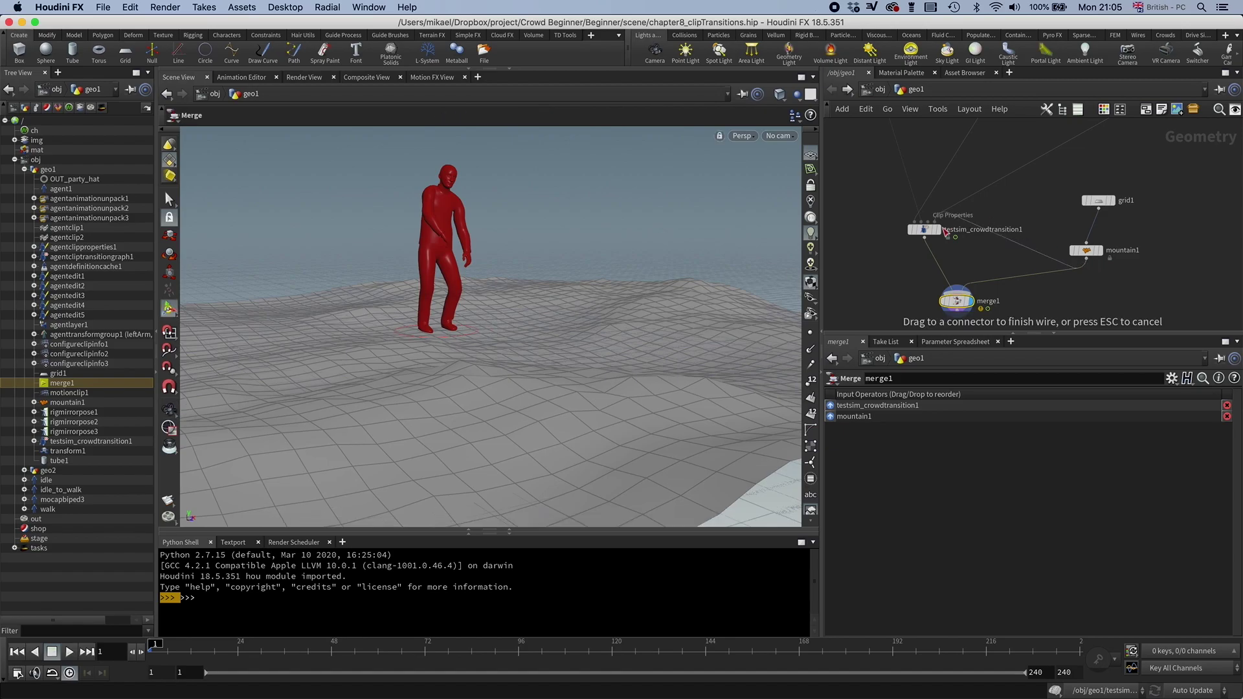
key("Escape")
Step: Enable terrain projection on testsim_crowdtransition1
left_click_drag(570, 312, 635, 307)
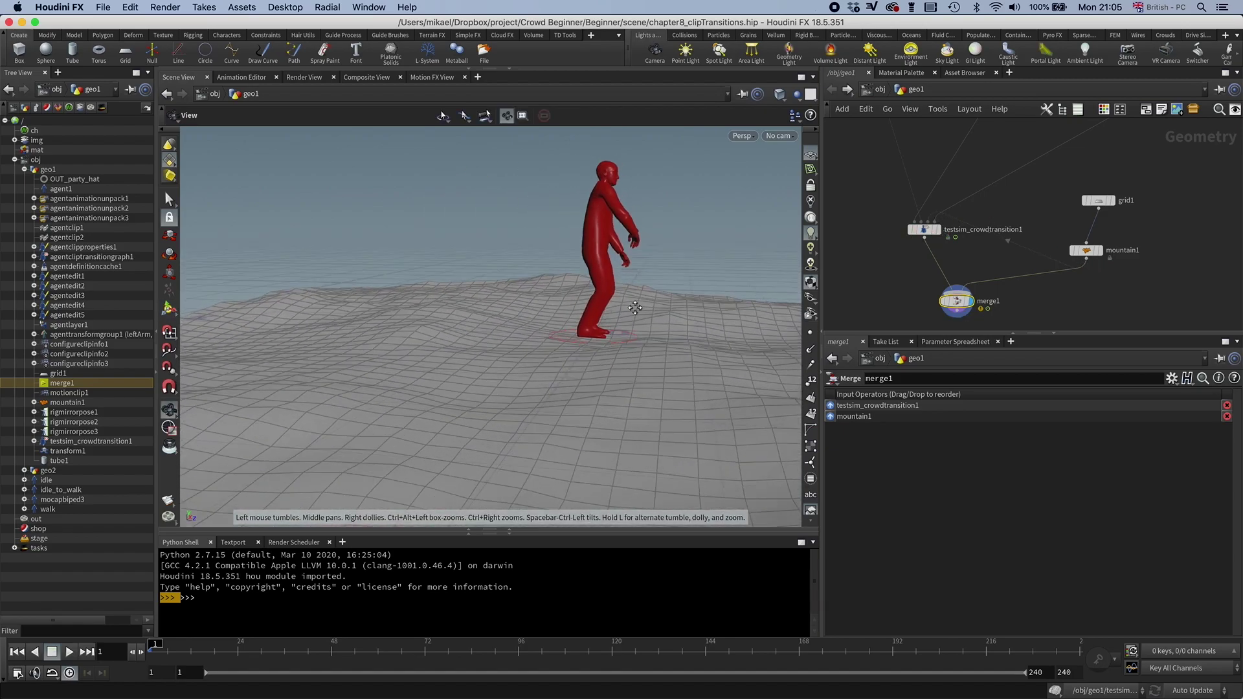
middle_click_drag(635, 307, 550, 308, "alt")
left_click_drag(638, 305, 590, 303, "alt")
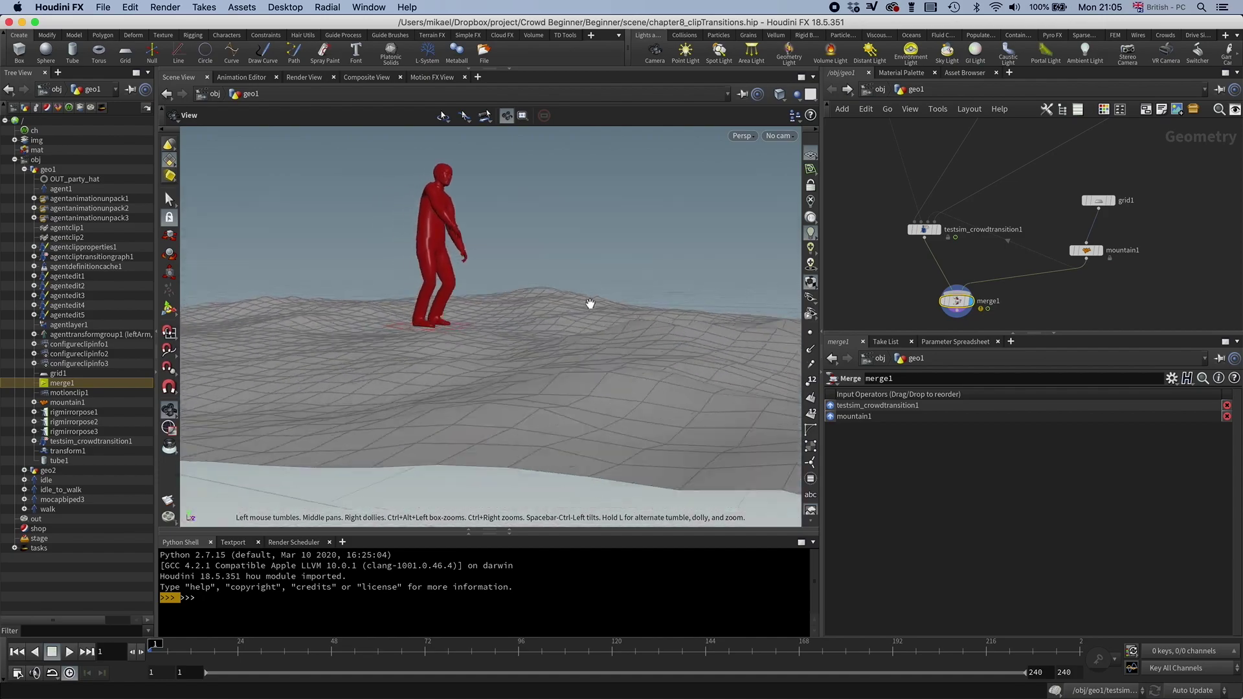
right_click_drag(590, 304, 597, 336, "alt")
left_click_drag(597, 336, 624, 328, "alt")
left_click(925, 231)
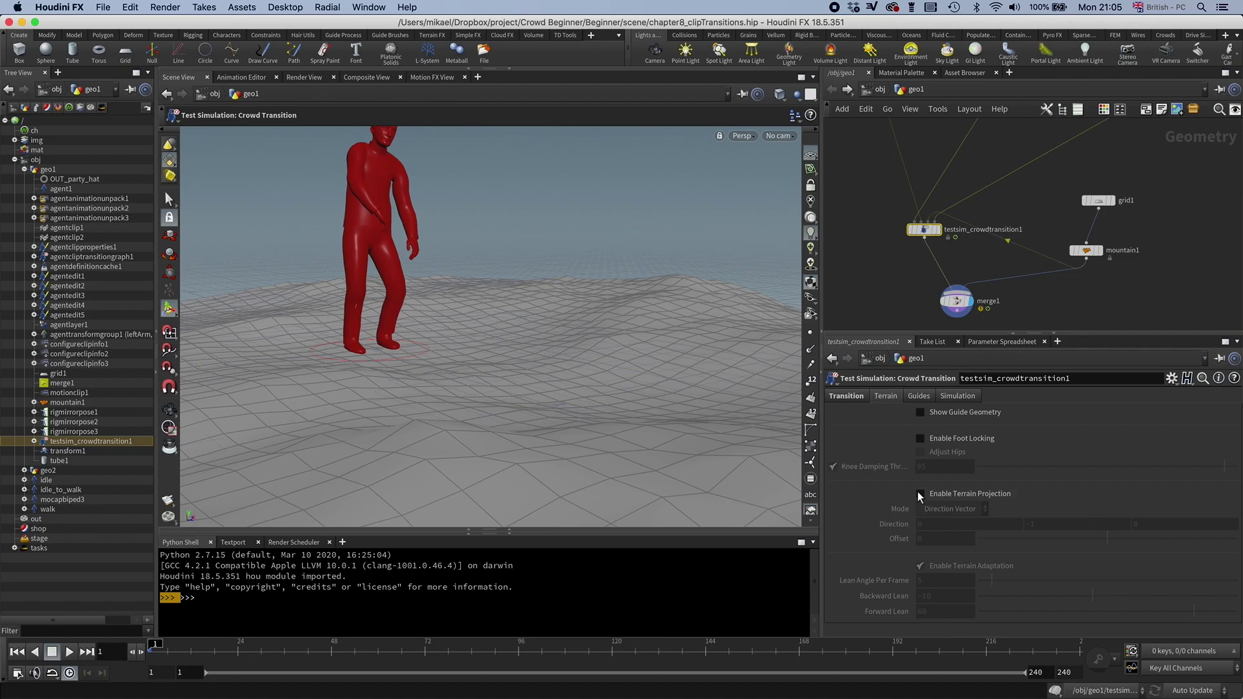
left_click(920, 495)
Step: Play and scrub through the simulation to examine how the agent's feet follow the terrain
mouse_move(364, 337)
left_mouse_down("alt")
mouse_move(437, 354)
mouse_move(338, 350)
mouse_move(403, 344)
mouse_move(353, 341)
left_mouse_up("alt")
left_click(70, 653)
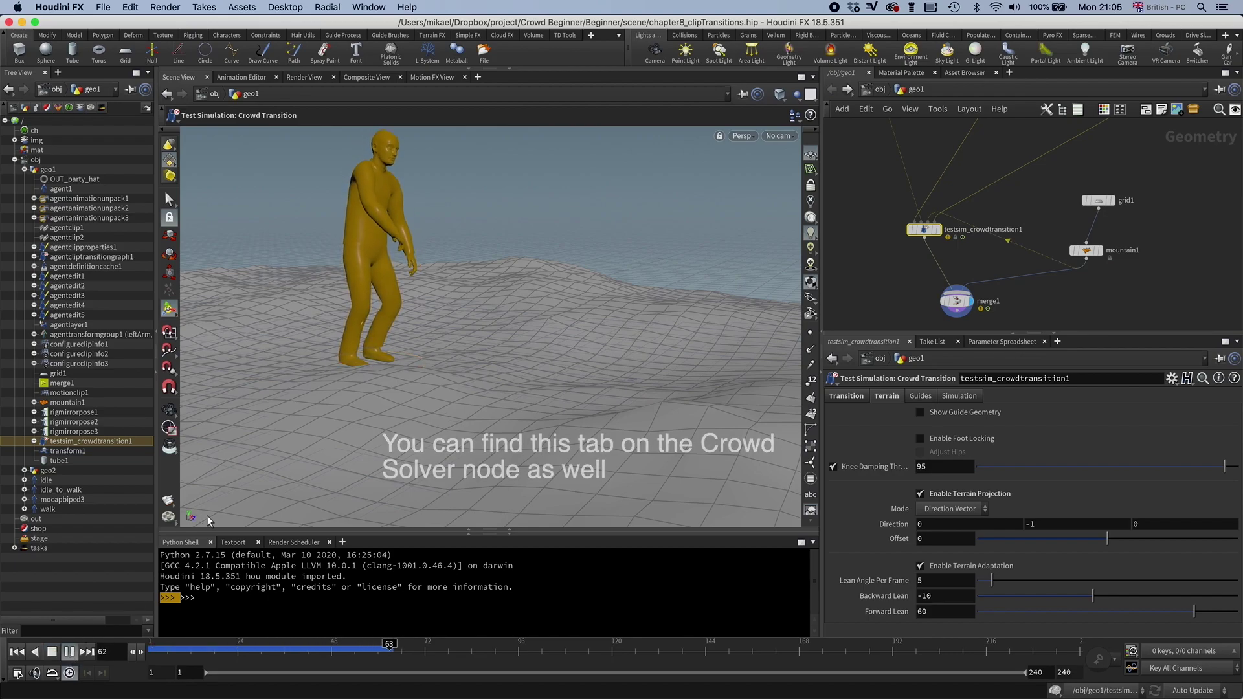
key("Escape")
left_click_drag(422, 453, 449, 392)
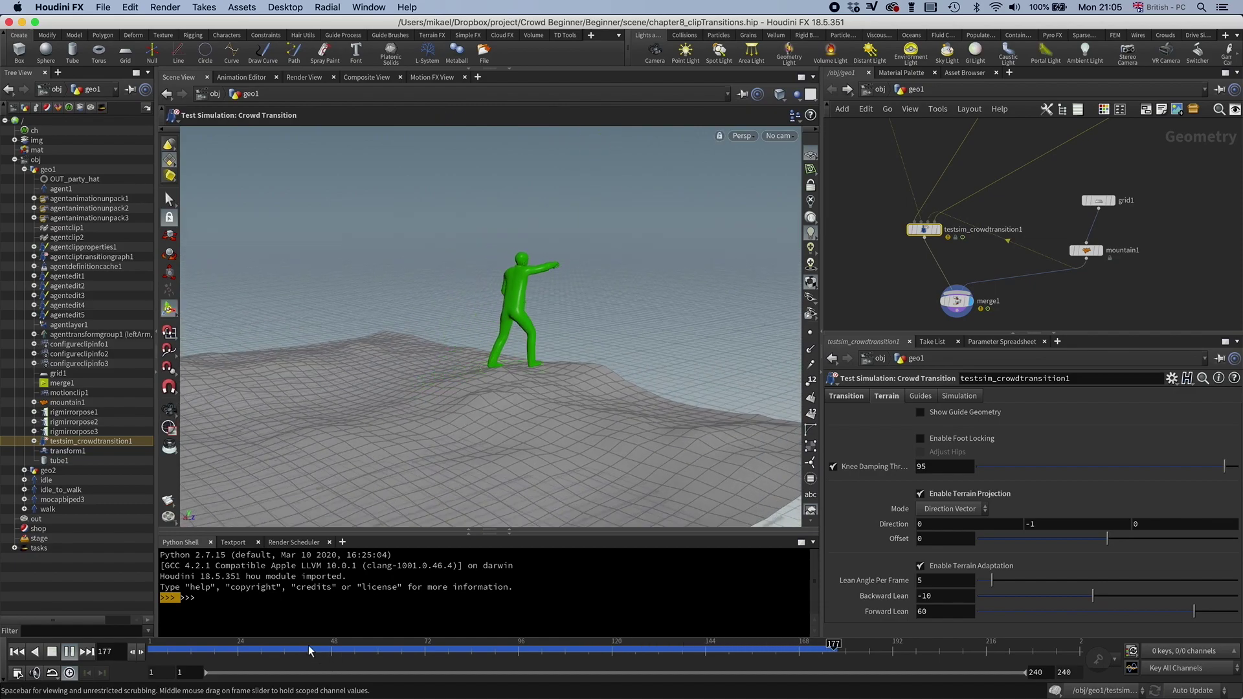
left_click_drag(308, 645, 459, 645)
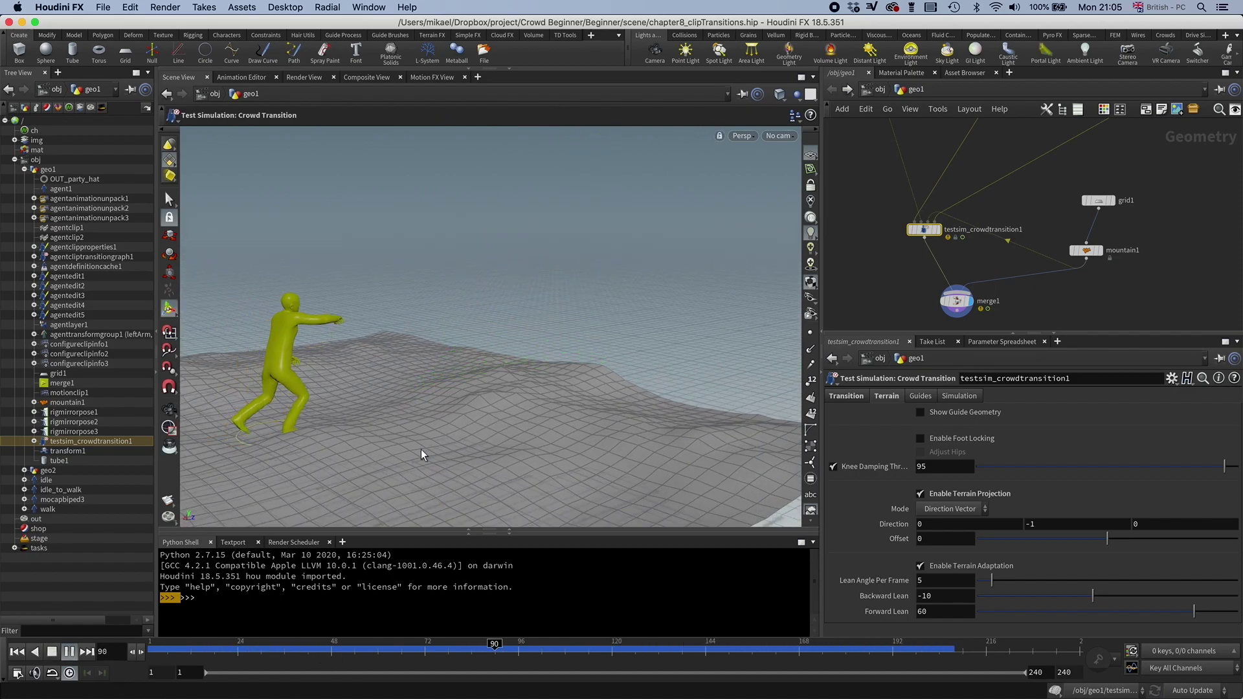
left_click_drag(421, 451, 432, 445, "alt")
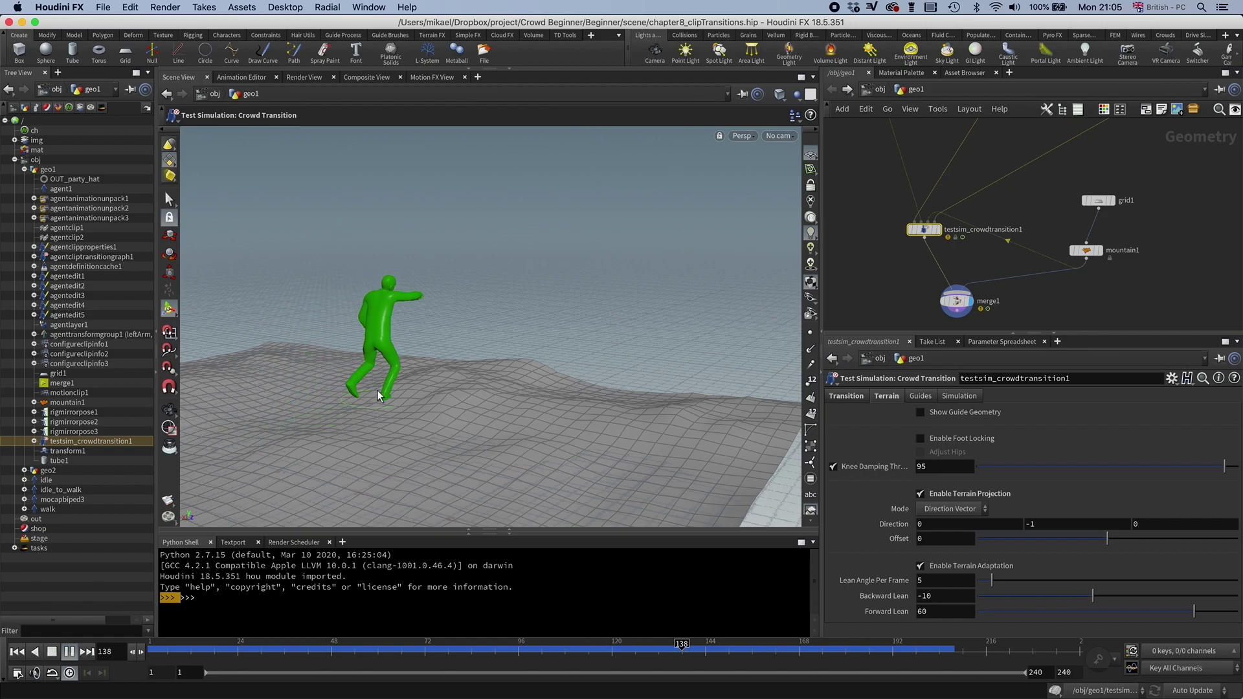
left_click_drag(421, 391, 452, 477, "alt")
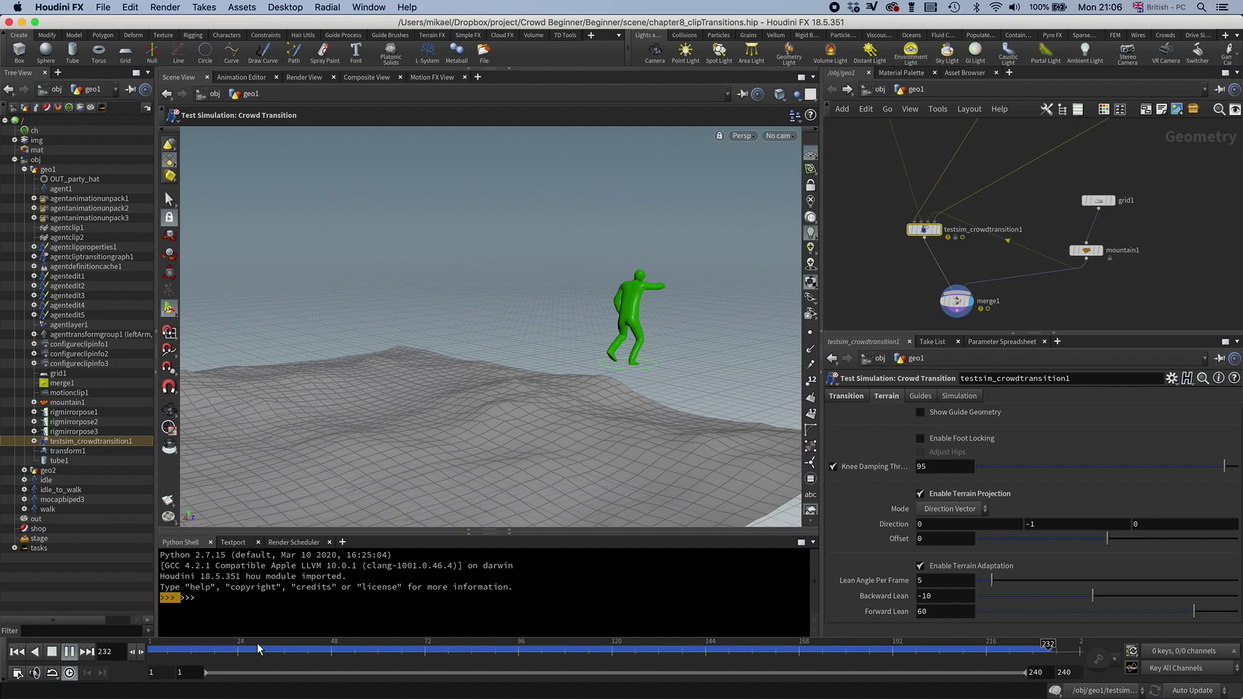
left_click_drag(257, 644, 204, 644)
Step: Turn on point display and compare the crowd transition output alone with the merged terrain output
left_click(933, 231)
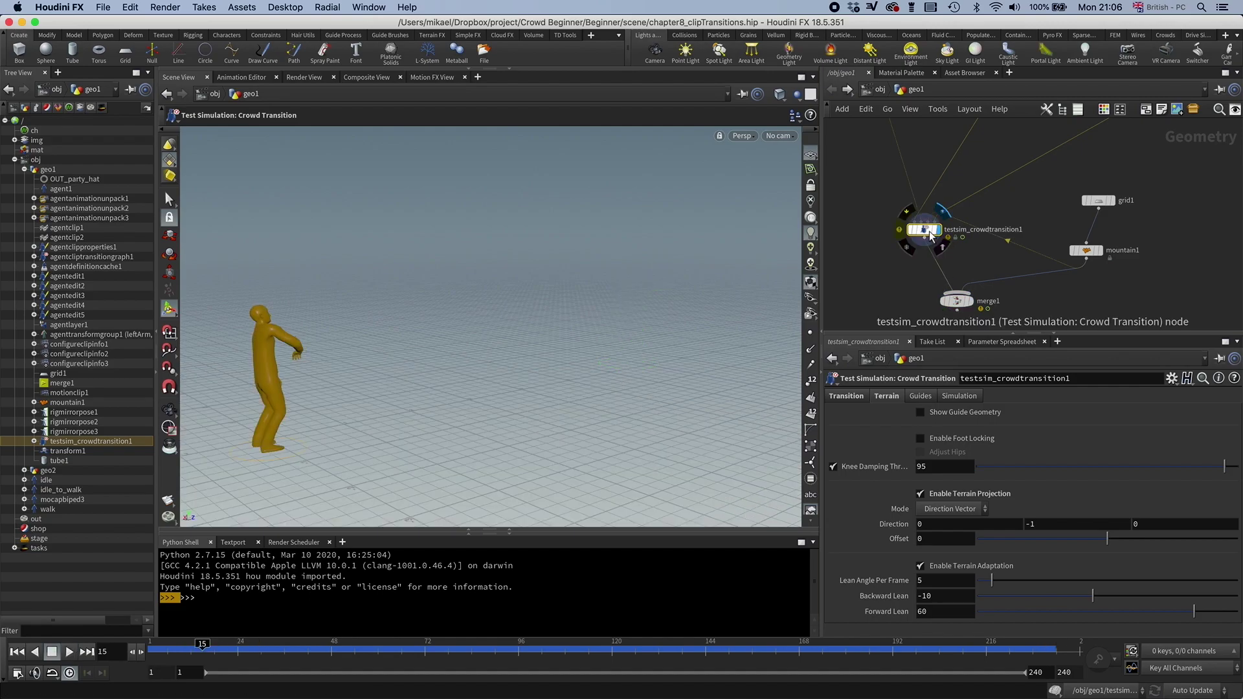
key("Escape")
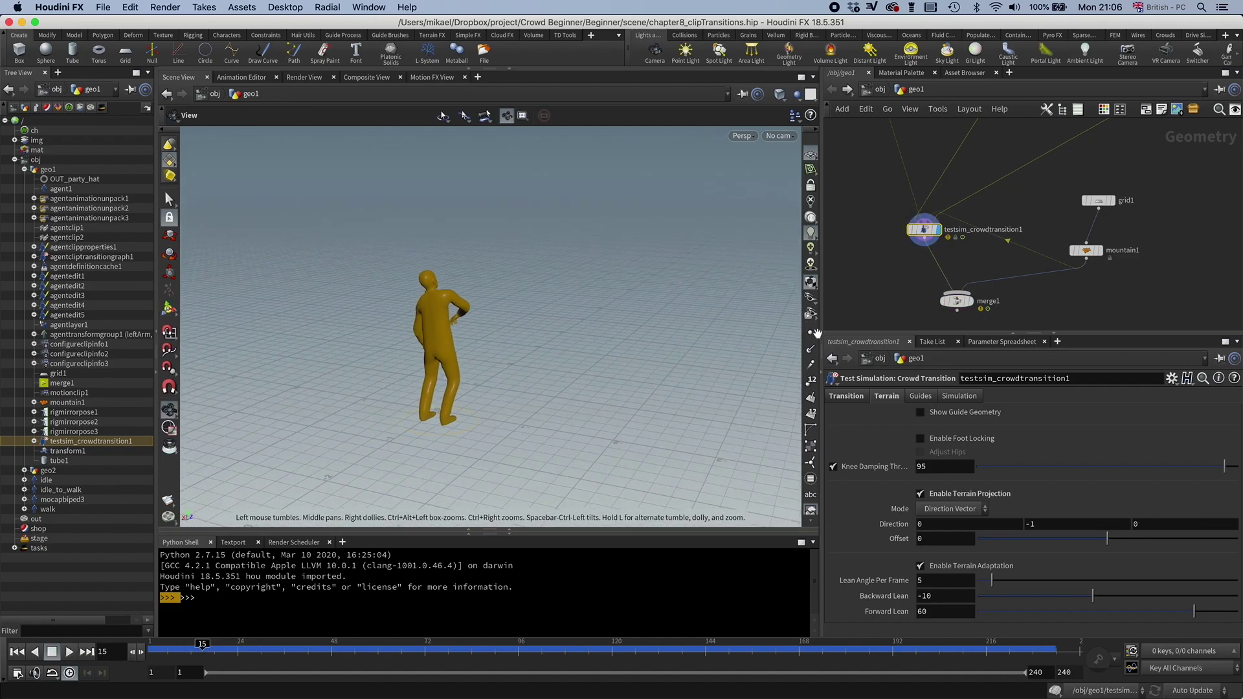
left_click(812, 334)
left_click_drag(432, 429, 484, 413, "alt")
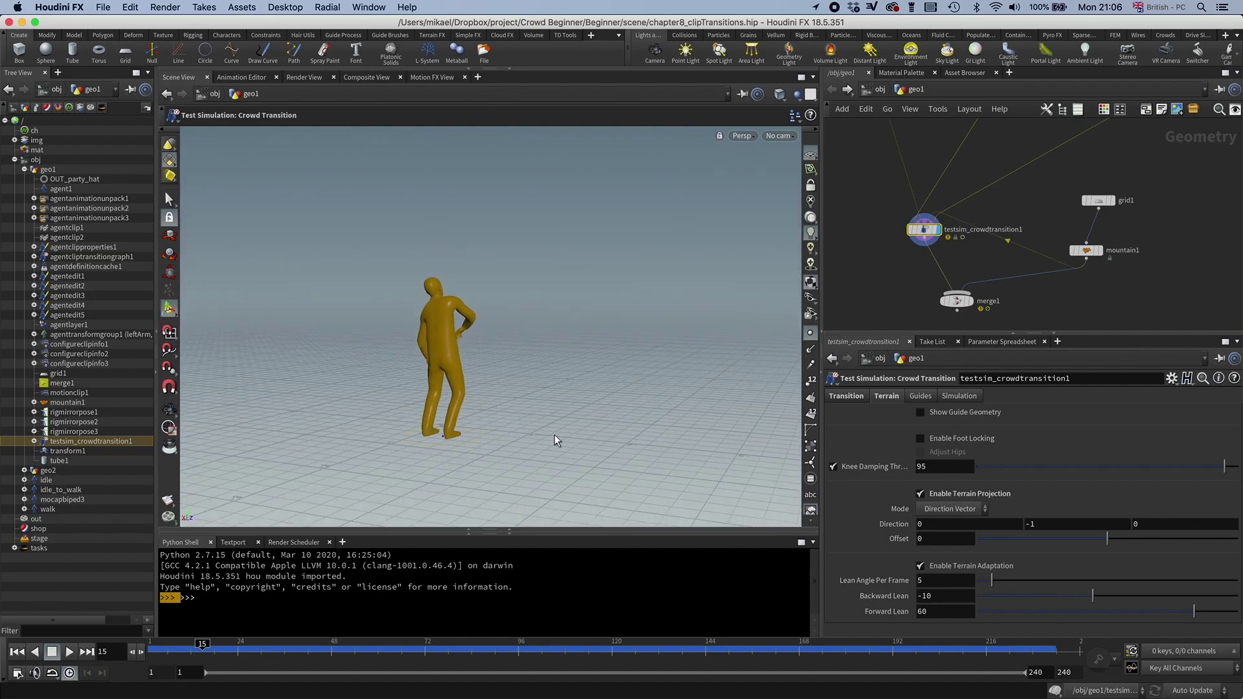
left_click(971, 301)
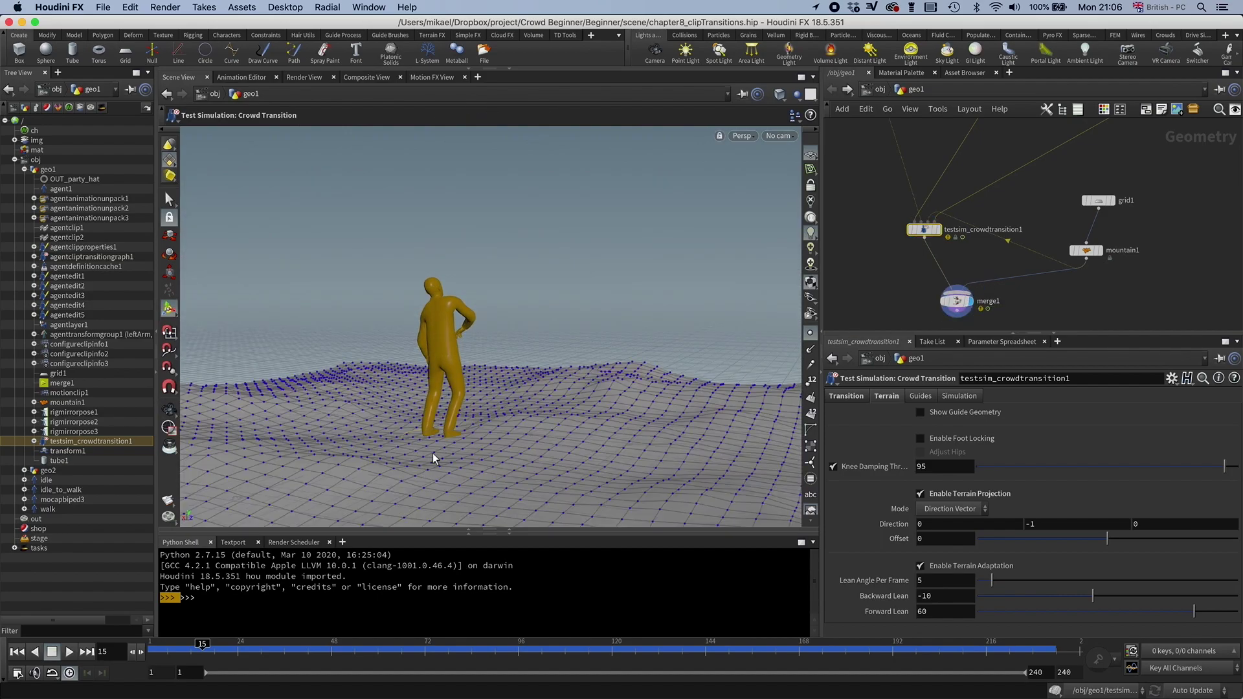
Step: Play the merged simulation to frame 43 to examine the feet against the terrain, and turn off point display
left_click(75, 654)
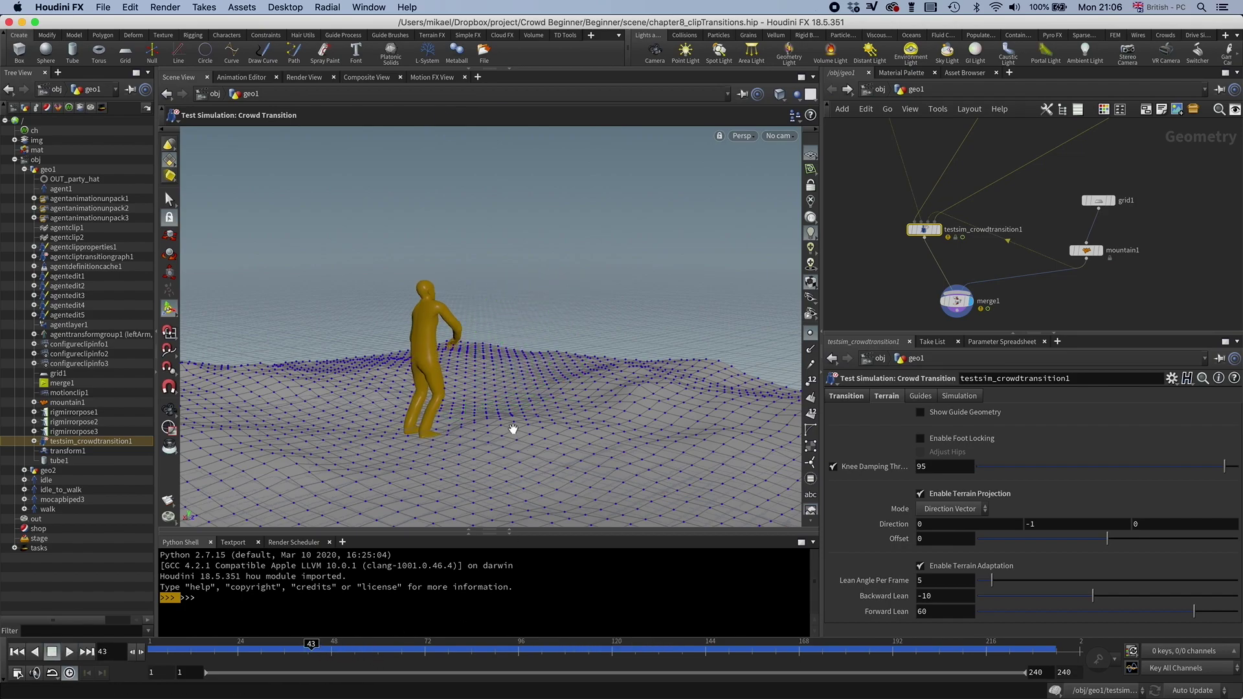
left_click_drag(513, 429, 437, 392)
left_click(811, 333)
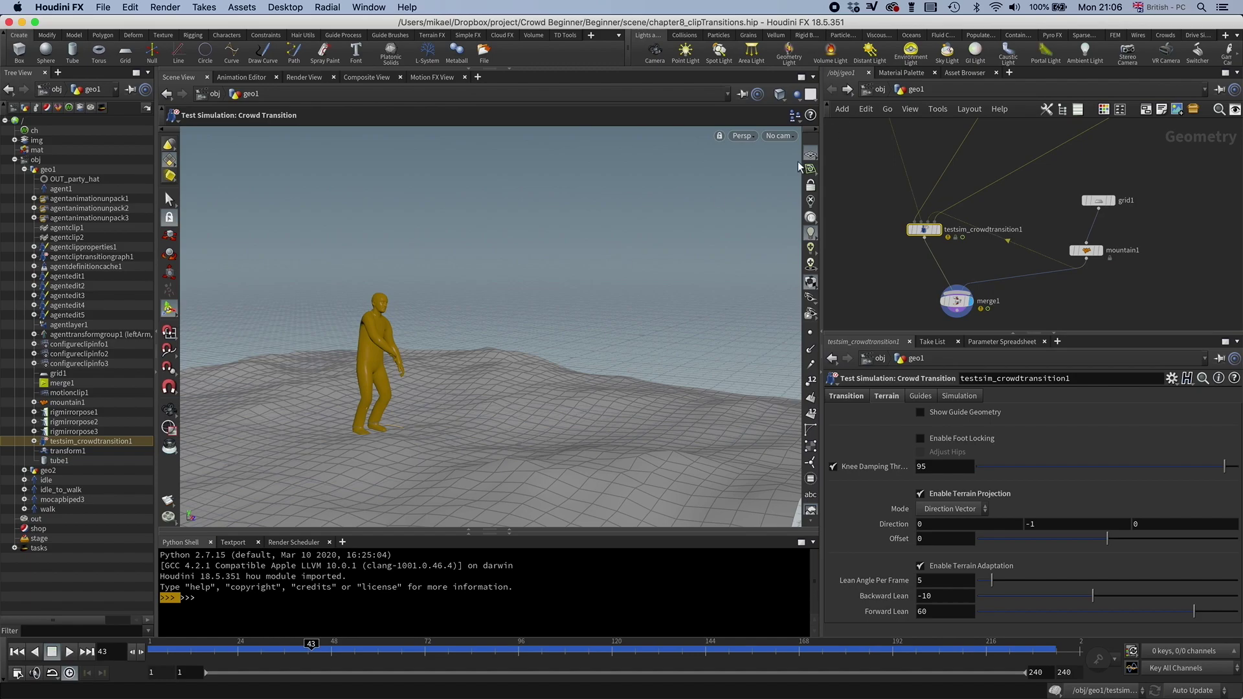
Step: Disable Load from Disk on agentdefinitioncache1 and return the timeline to frame 1
middle_click_drag(927, 132, 885, 187)
middle_click_drag(1025, 127, 945, 206)
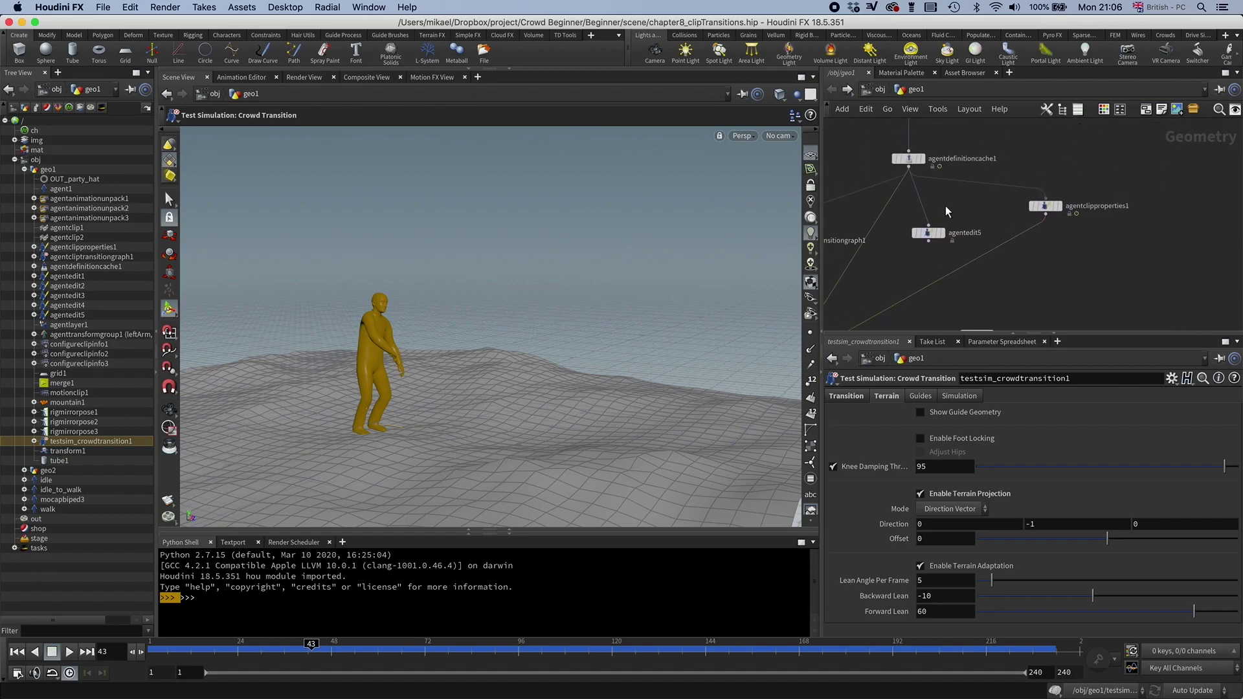
middle_click_drag(969, 139, 971, 184)
scroll(985, 176, "up", 3)
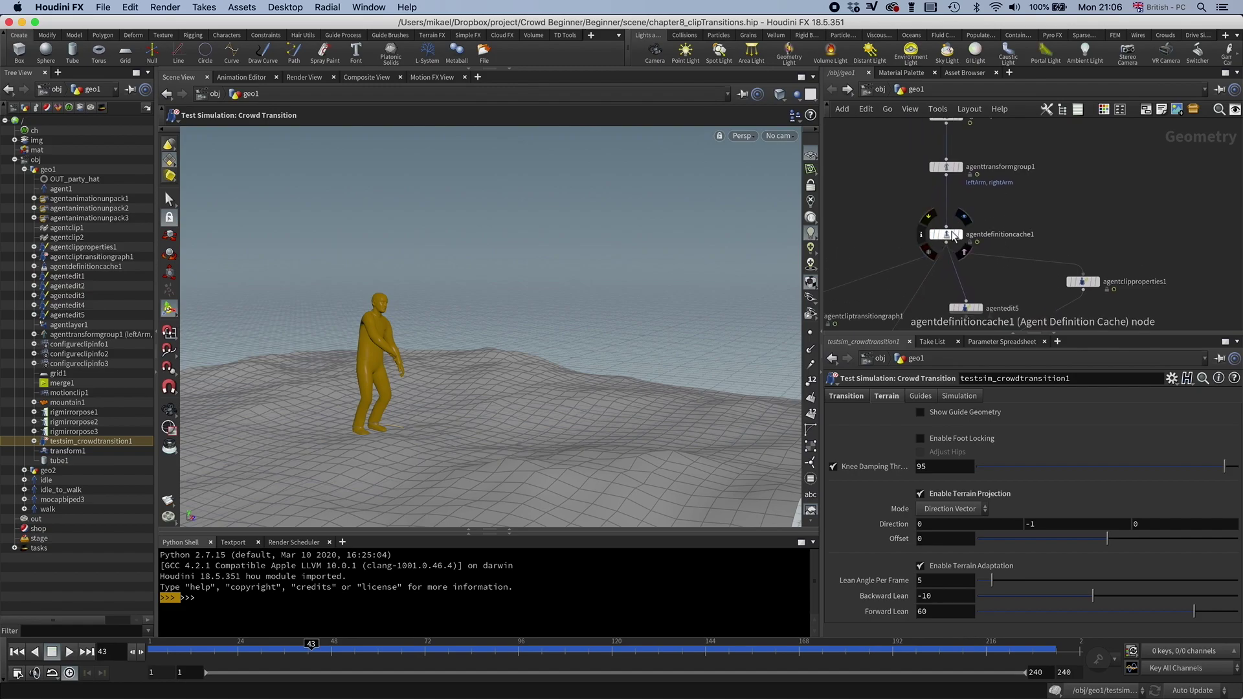
left_click(949, 232)
scroll(1020, 211, "up", 2)
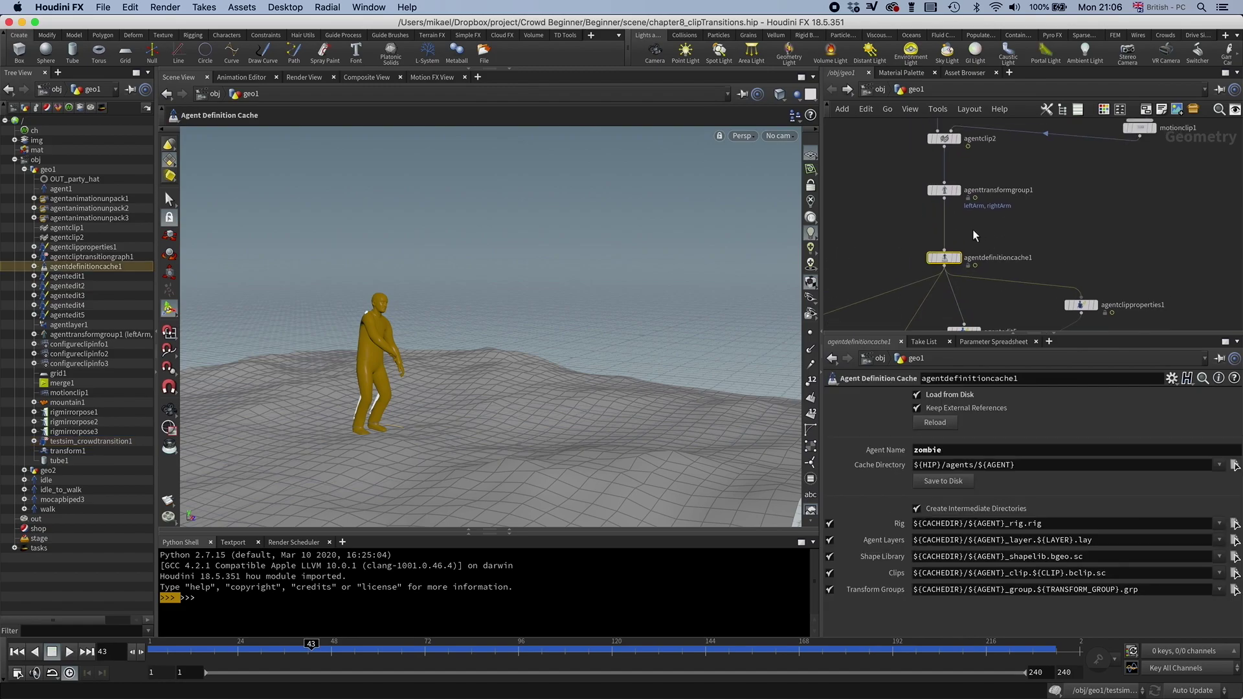
left_click(916, 395)
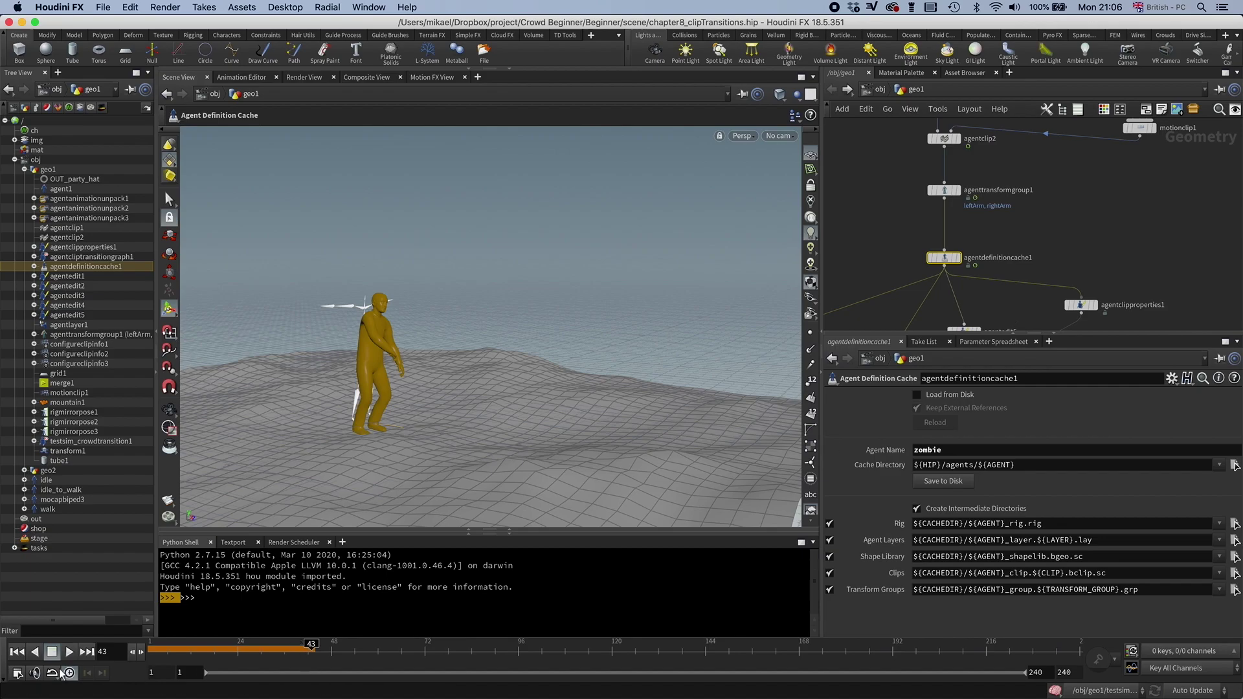
left_click(11, 656)
Step: Insert an Agent Prep node between agenttransformgroup1 and agentdefinitioncache1 and display its output
scroll(1055, 236, "up", 1)
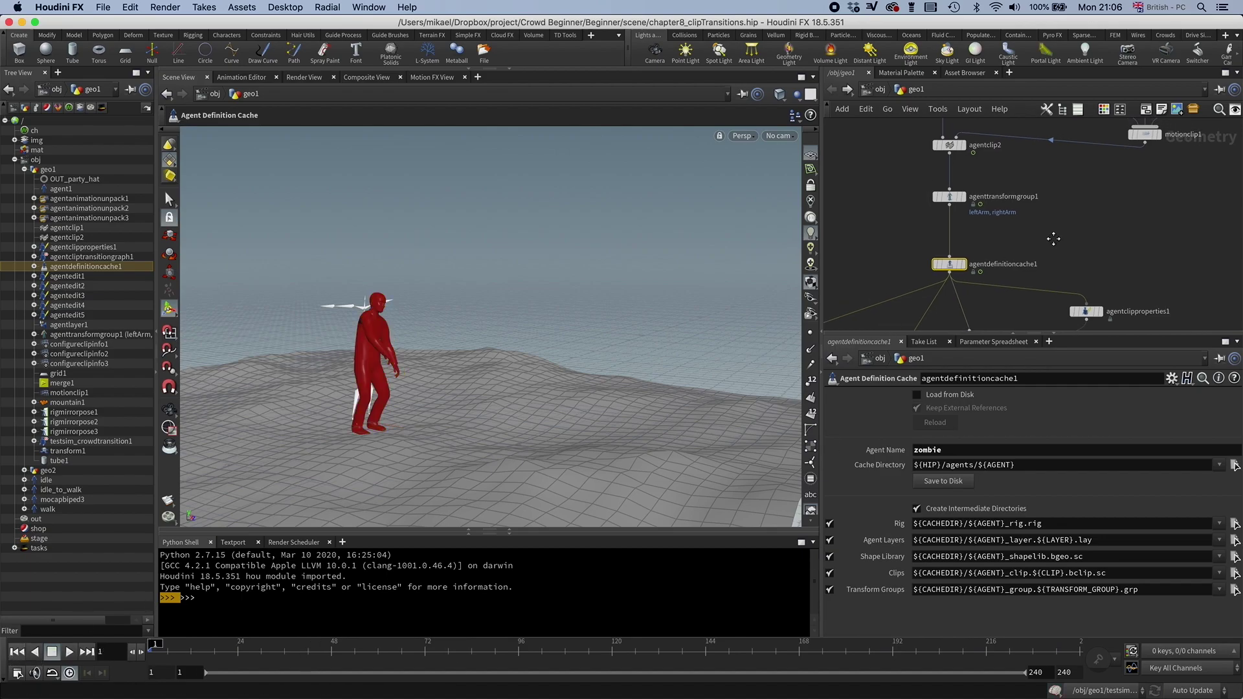
key("Tab")
type("agent pre")
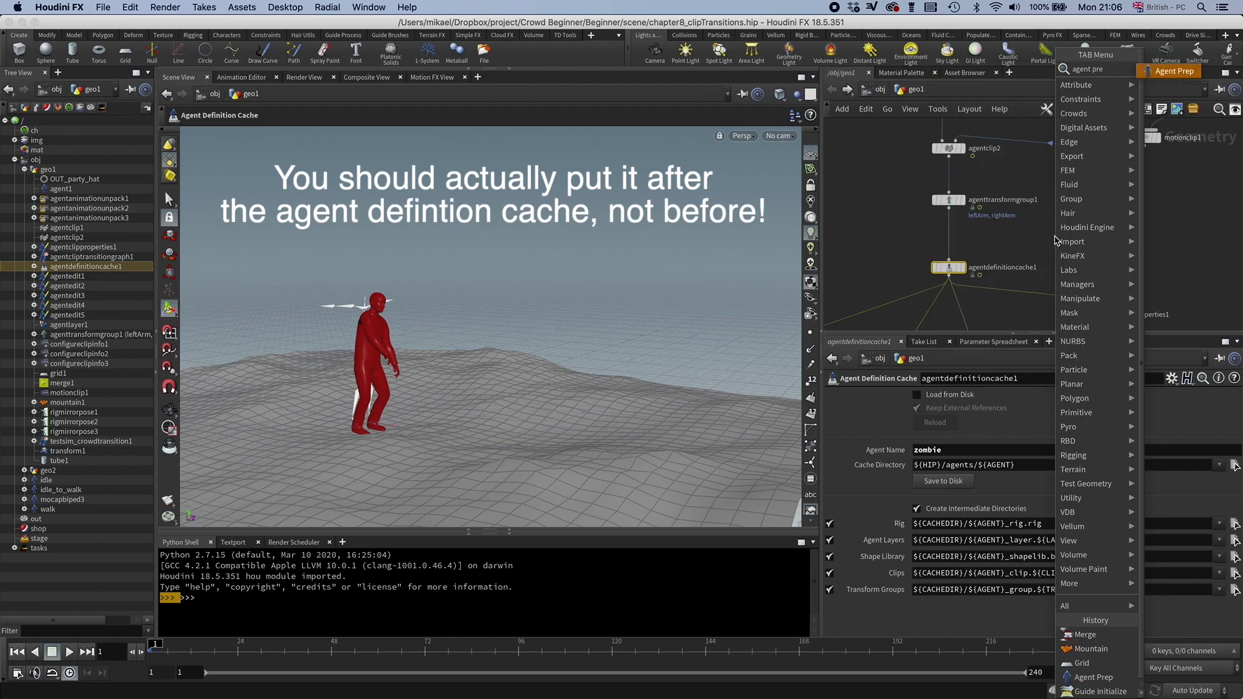
key("Return")
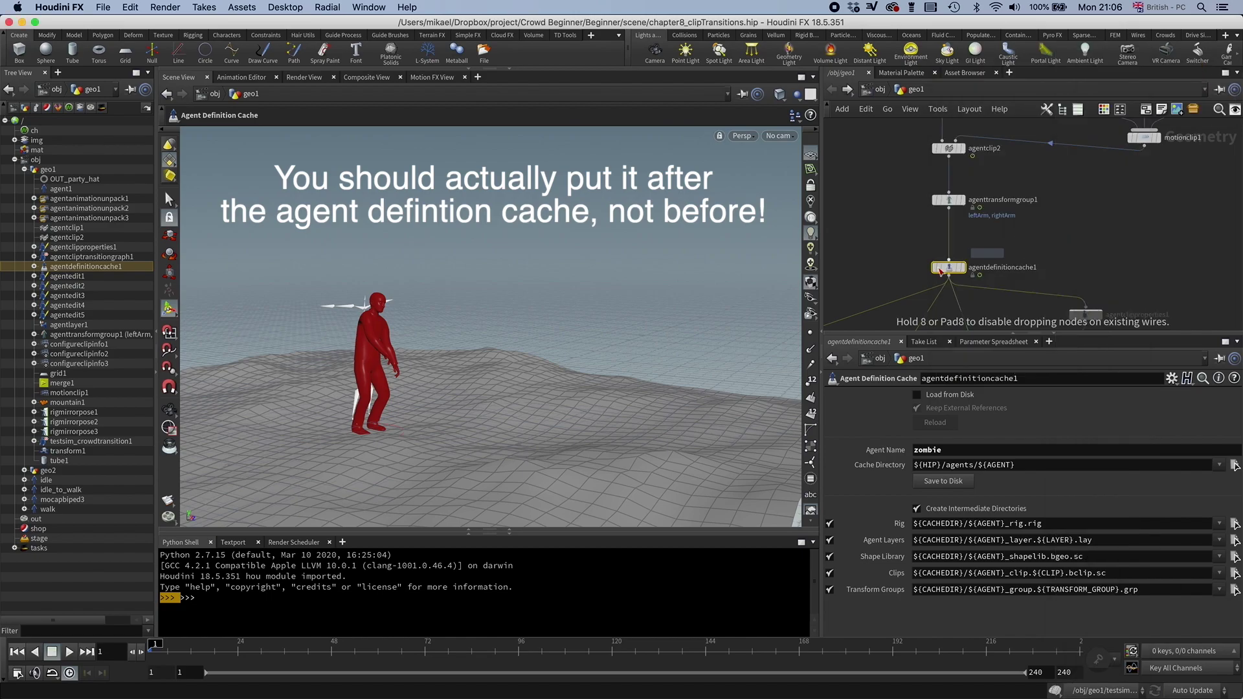
left_click(953, 230)
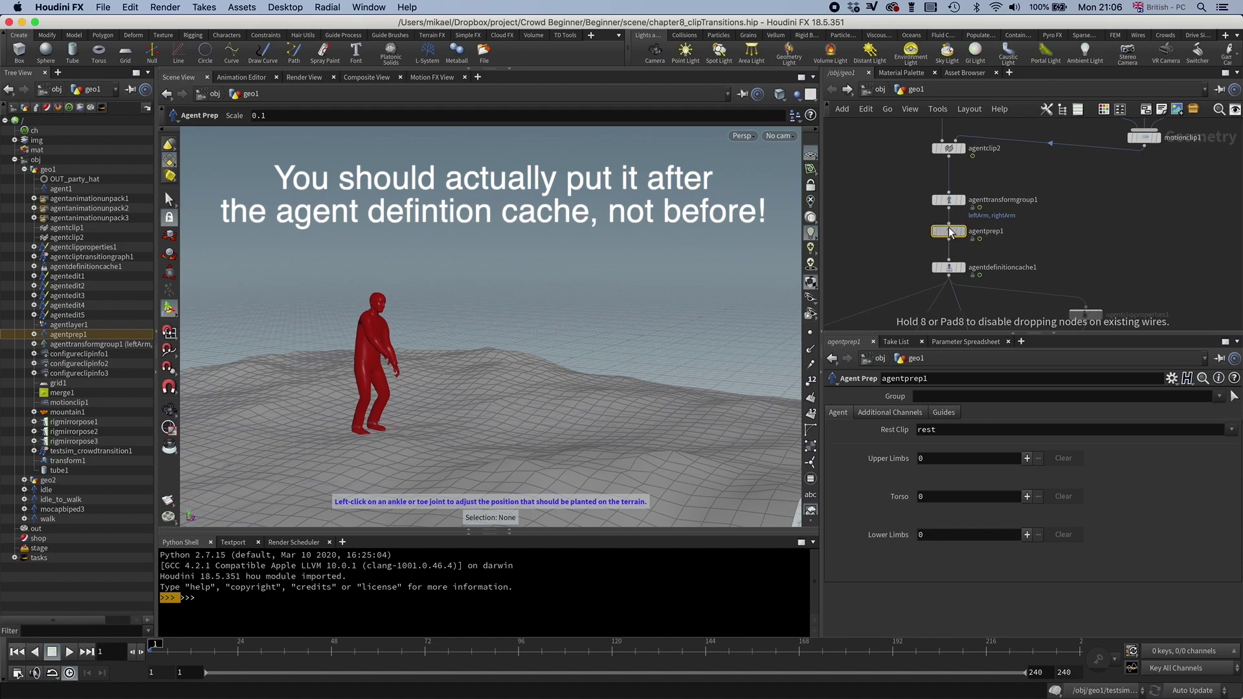
left_click(962, 231)
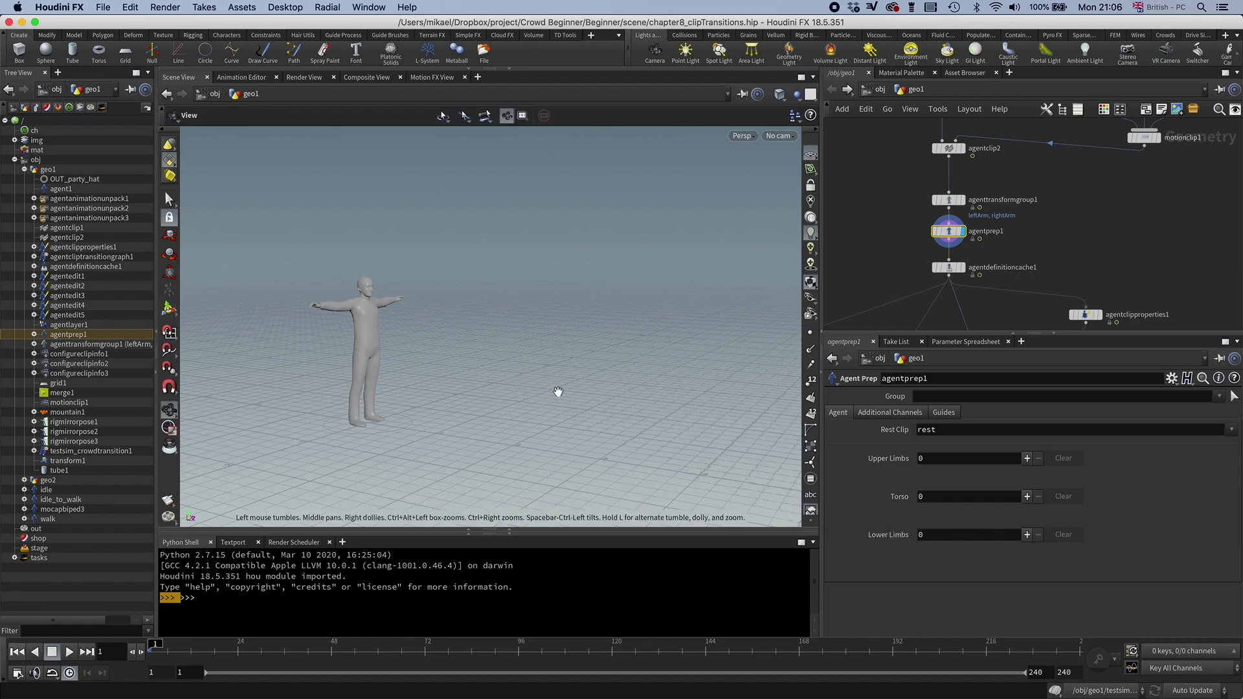
left_click_drag(557, 391, 563, 388, "alt")
right_click_drag(564, 388, 597, 379, "alt")
left_click_drag(597, 379, 580, 394, "alt")
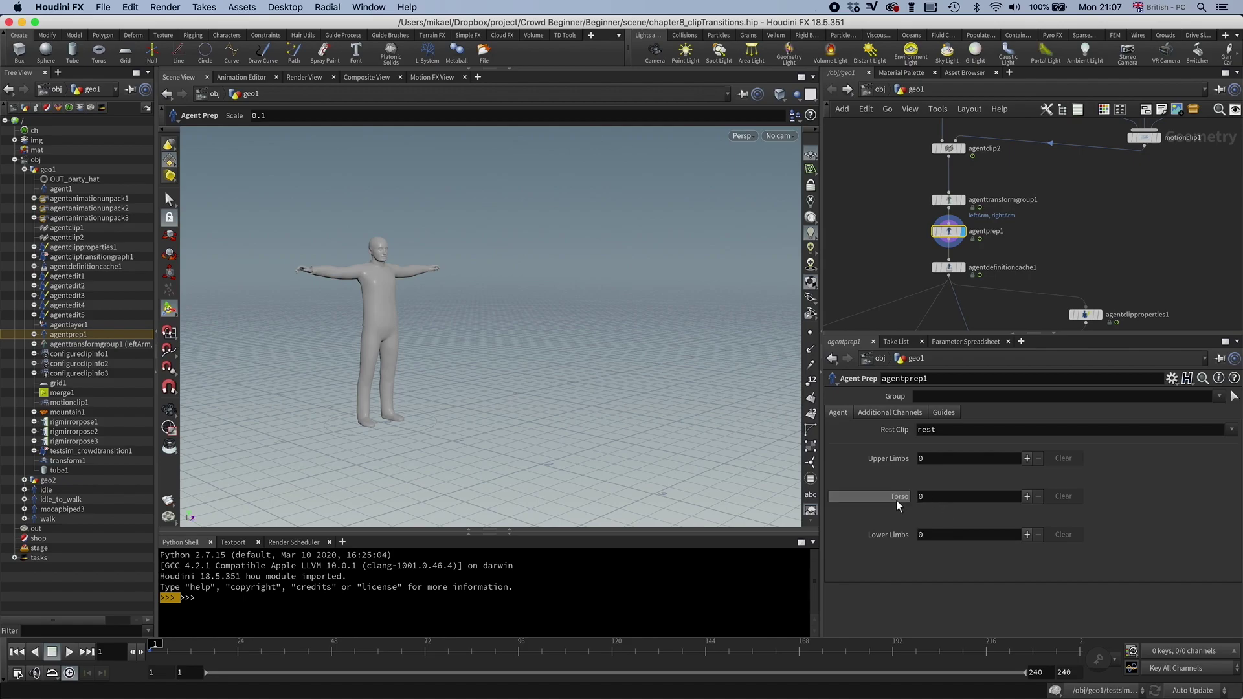
Step: Add one Lower Limbs entry to agentprep1 and show the agent as a wireframe skeleton
mouse_move(896, 502)
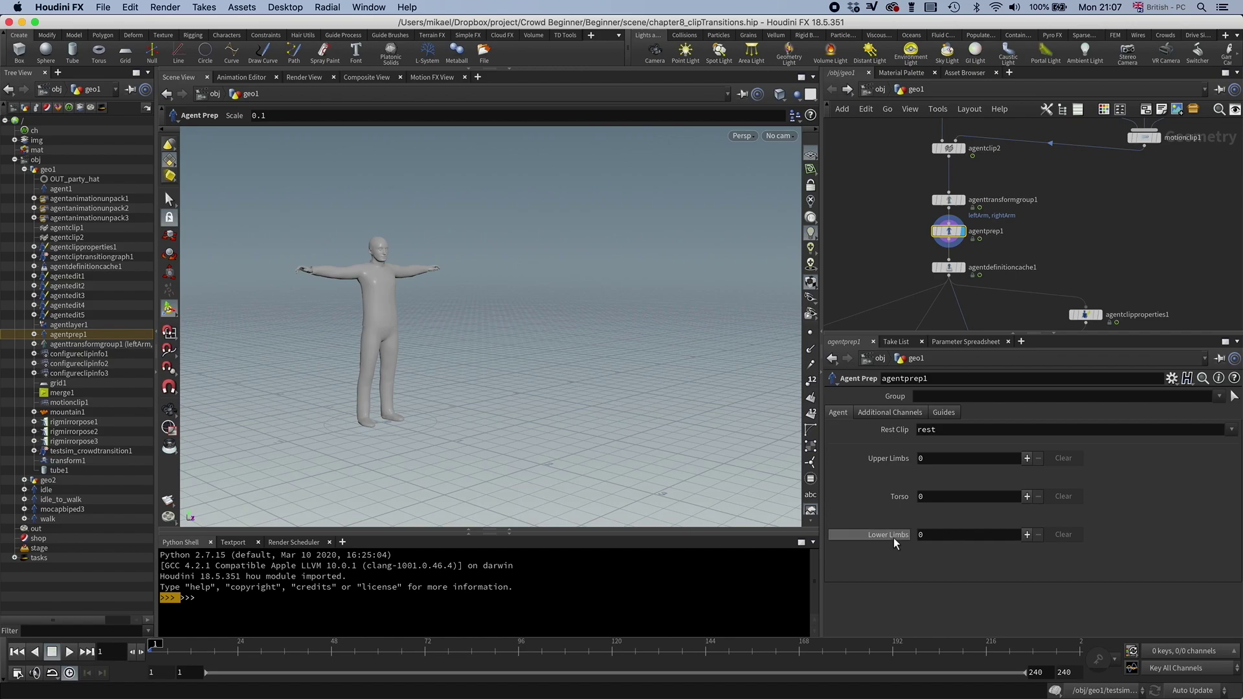
left_click(1028, 539)
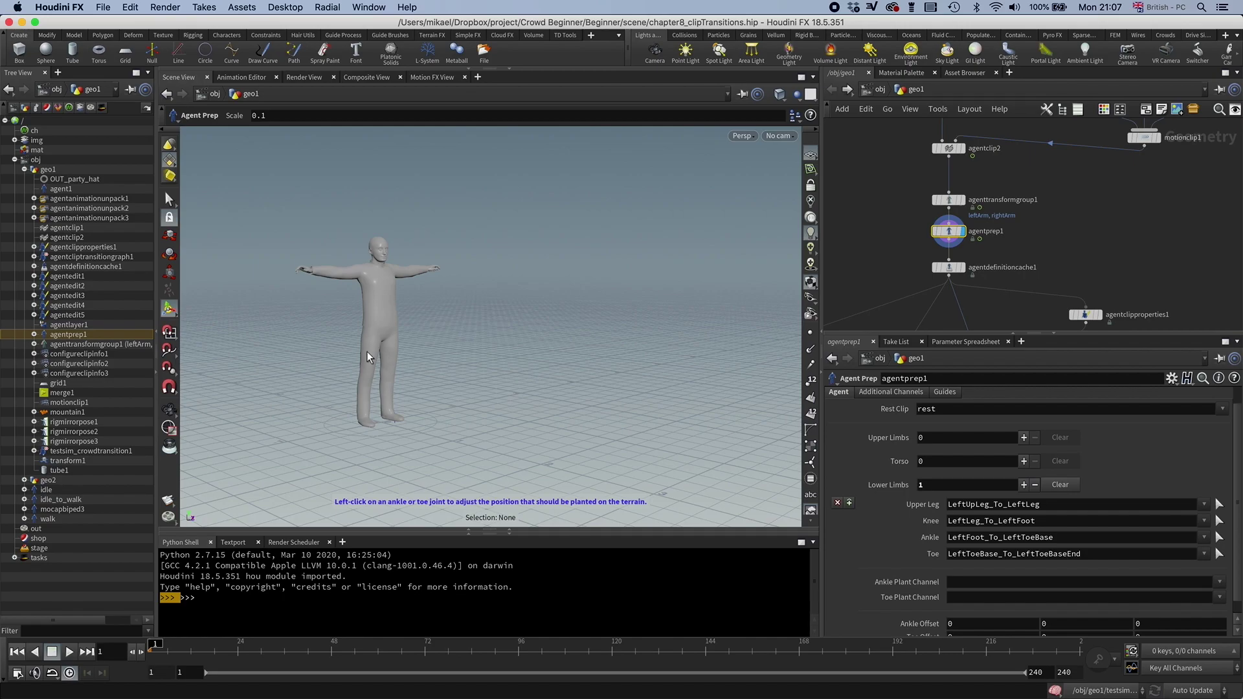
key("shift+w")
left_click_drag(417, 384, 403, 352, "alt")
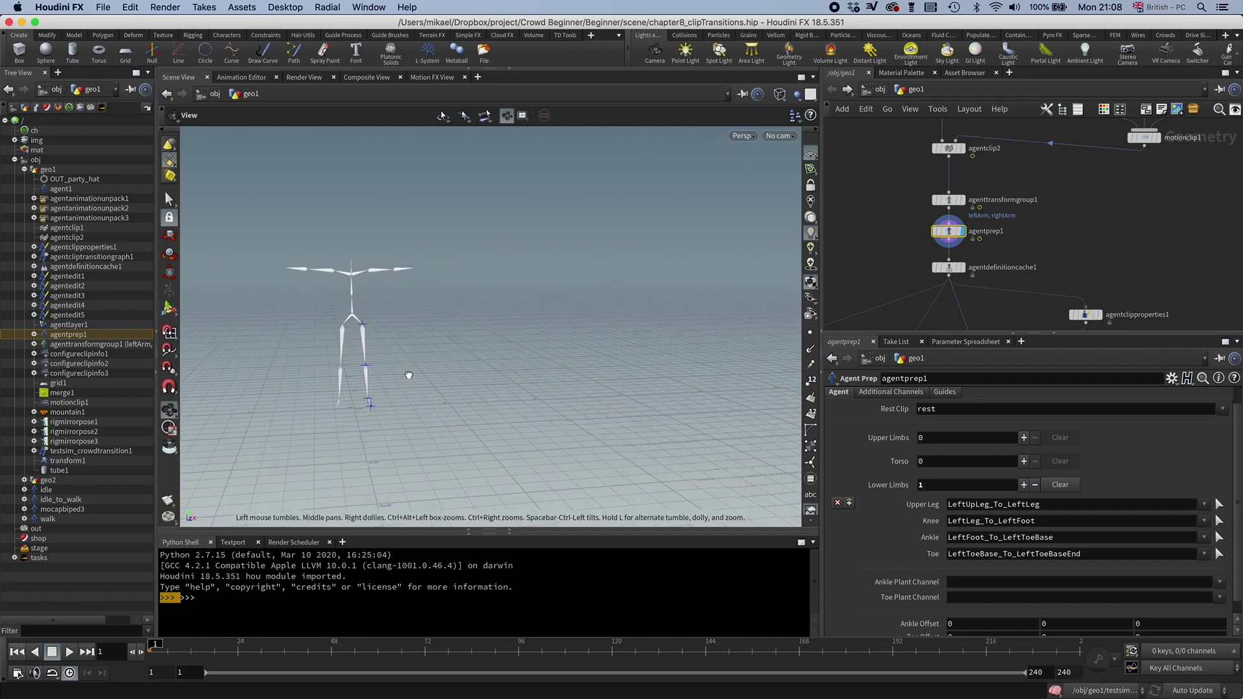
right_click_drag(408, 375, 525, 328, "alt")
left_click_drag(524, 328, 478, 344, "alt")
right_click_drag(478, 344, 501, 337, "alt")
key("Return")
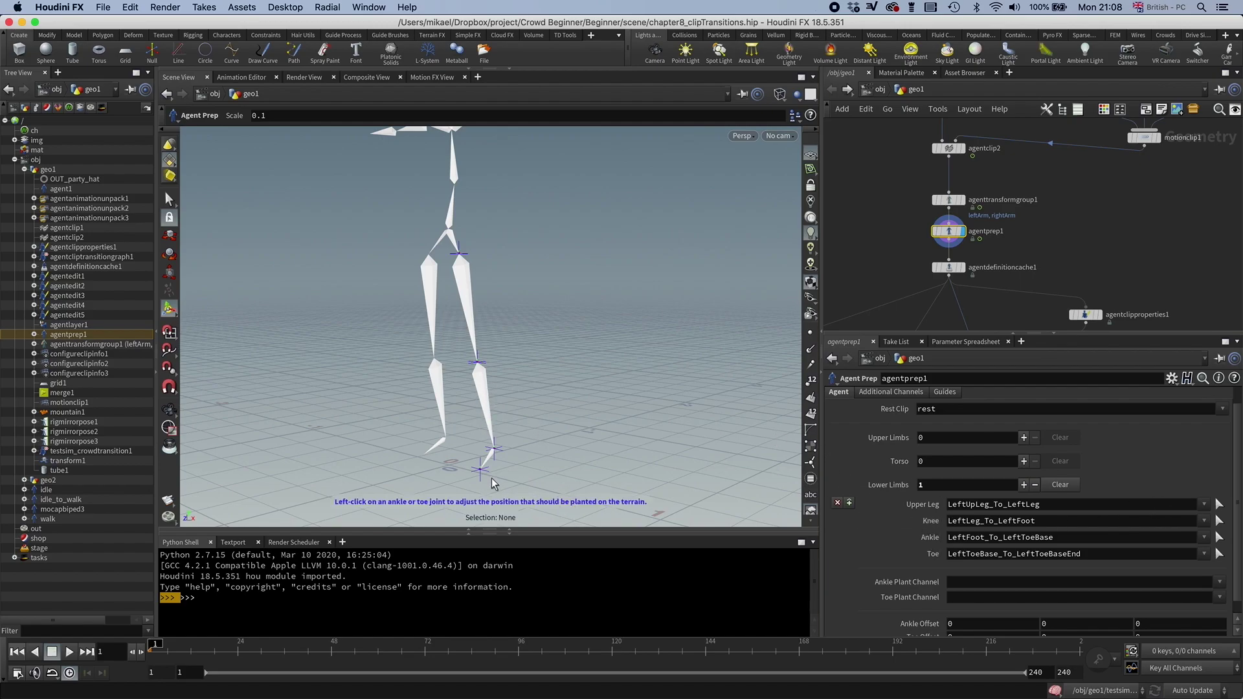
left_click_drag(491, 477, 527, 405, "alt")
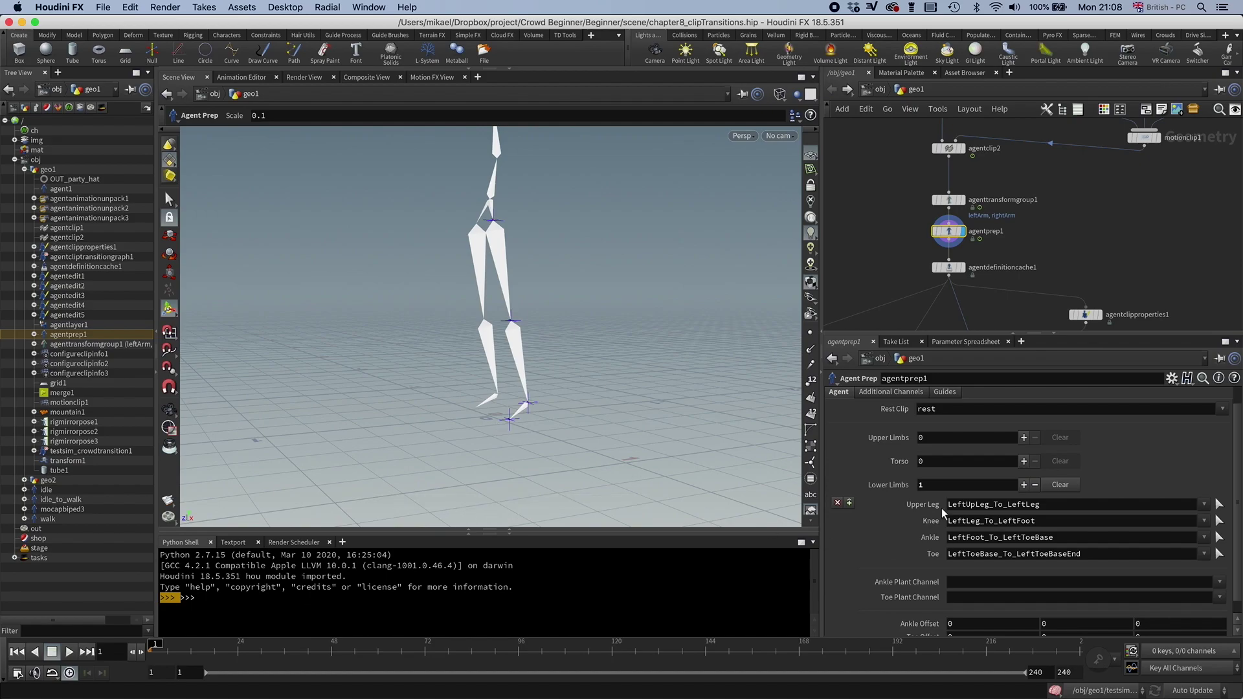
Step: Check the joint choices available for the lower limb's Upper Leg without changing the joint
left_click(1205, 508)
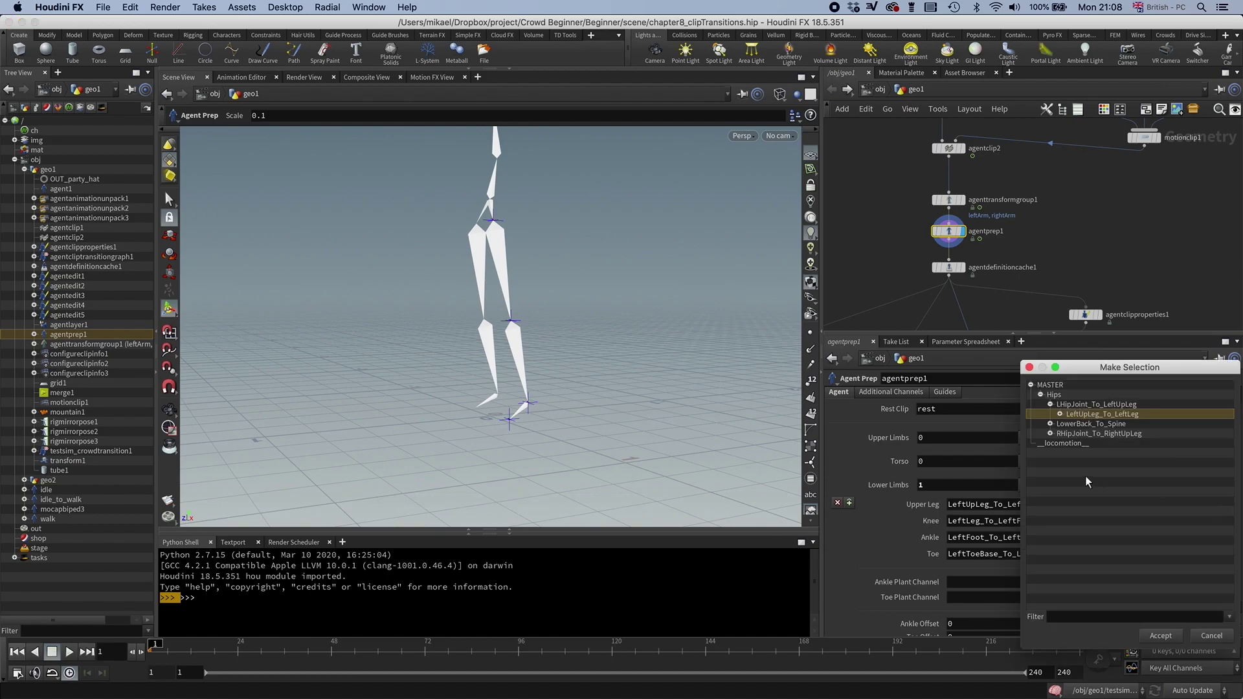
left_click(1211, 636)
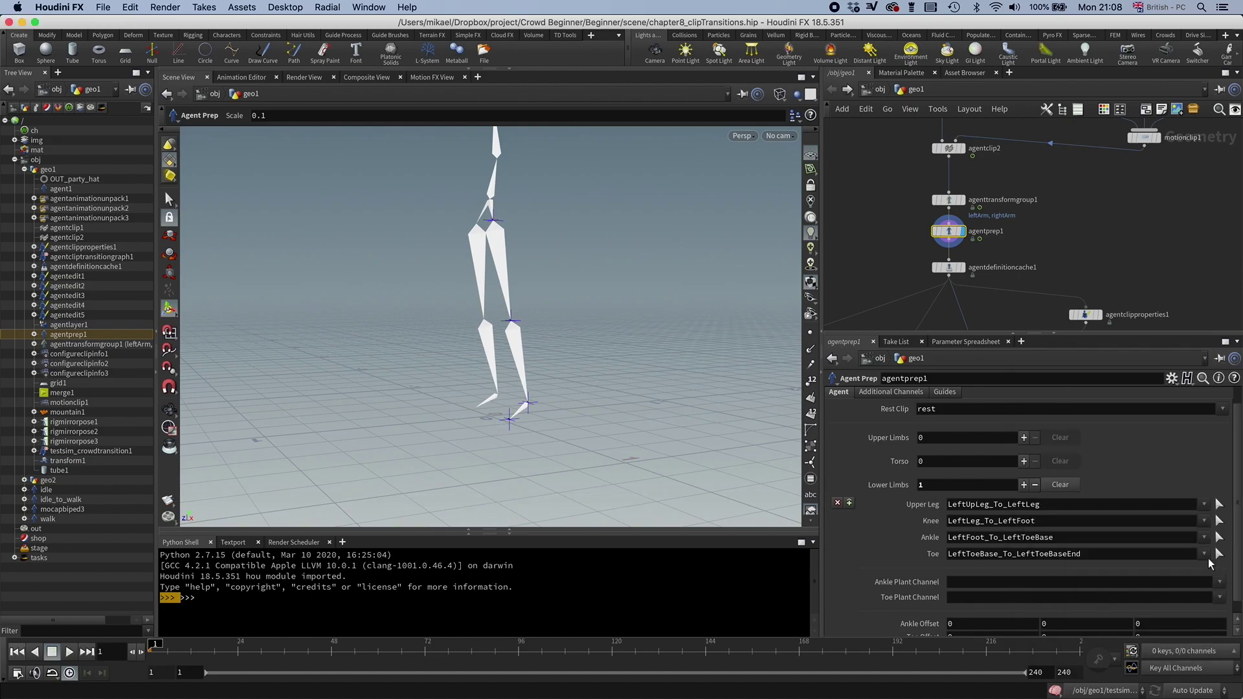
left_click(1200, 506)
left_click(1198, 505)
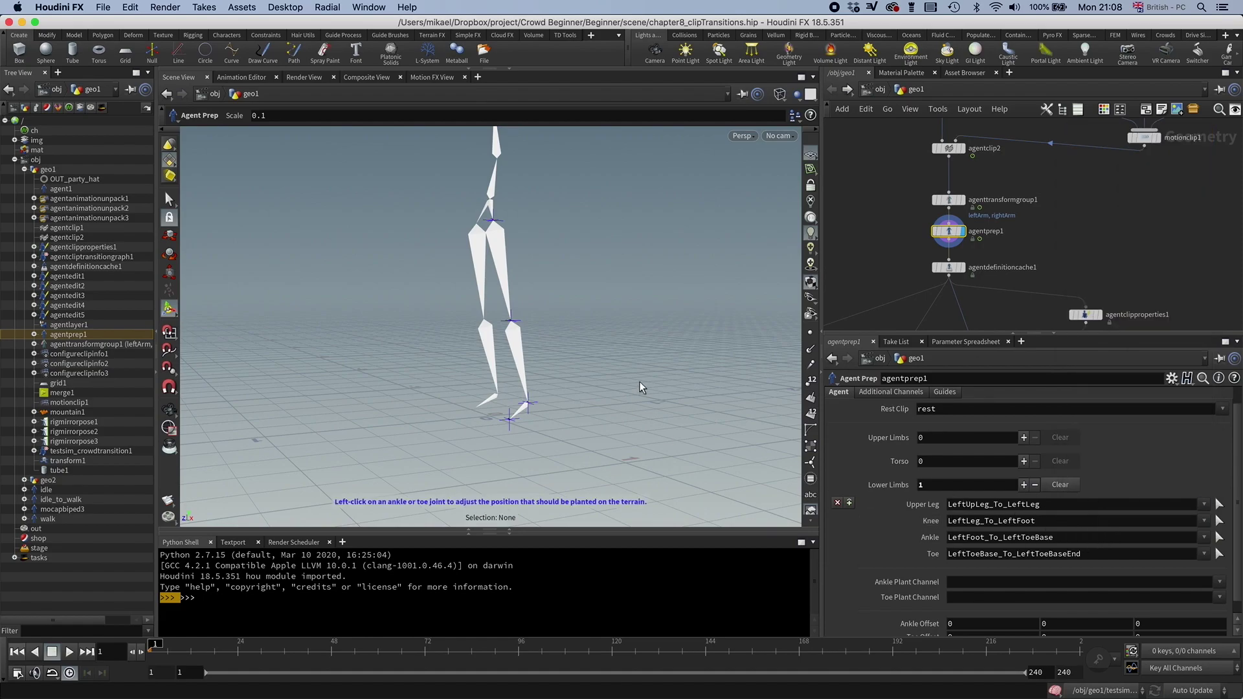
key("Escape")
Step: Examine the left foot's ankle and toe joint markers from several angles, comparing the skeleton with the shaded foot
middle_click_drag(635, 401, 563, 404)
right_click_drag(563, 405, 641, 386, "alt")
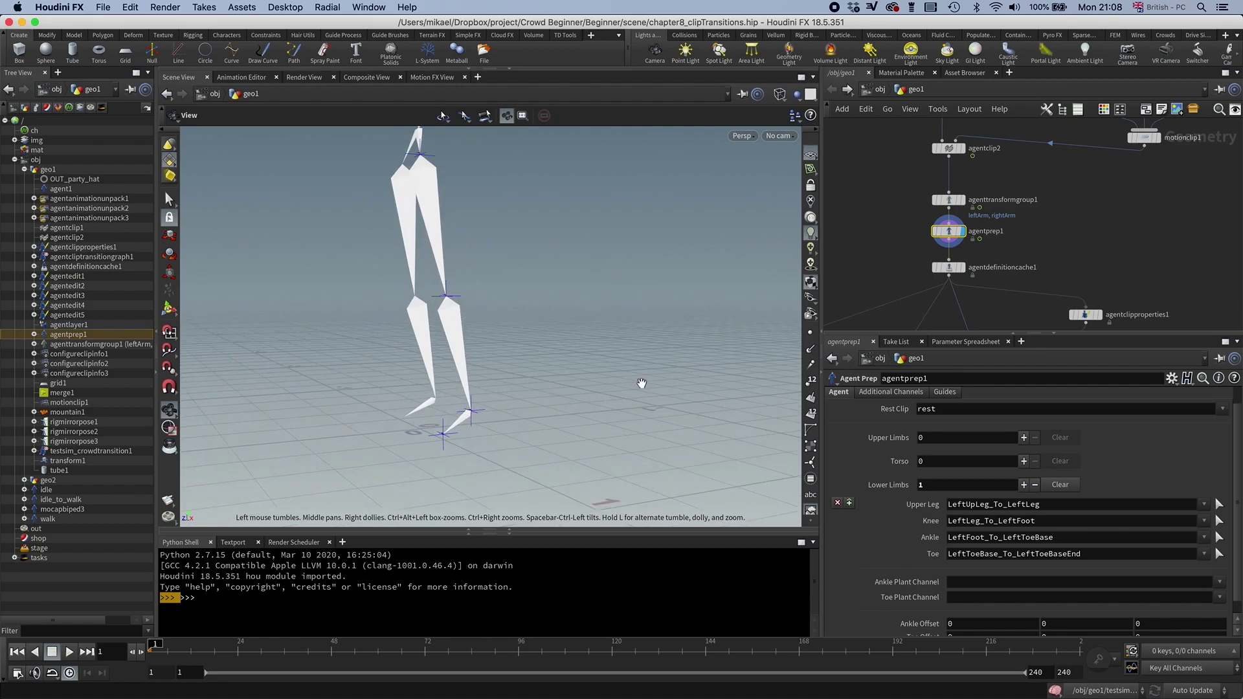
left_click_drag(641, 386, 578, 376, "alt")
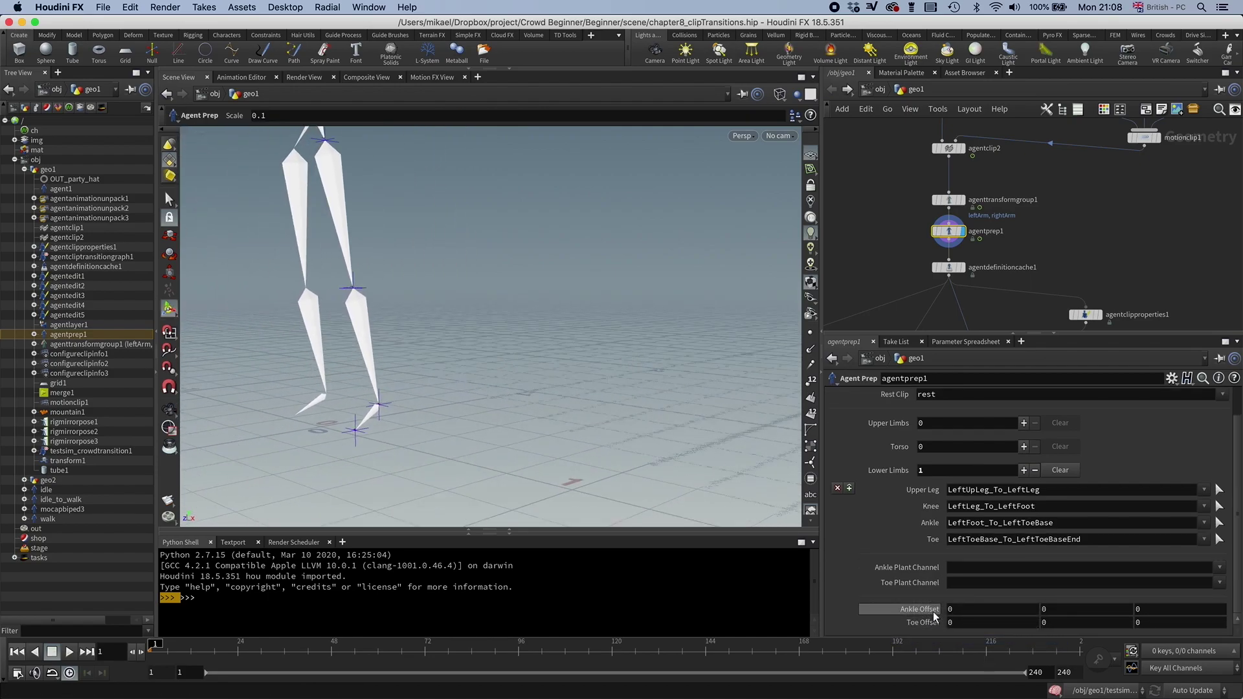
left_click_drag(548, 377, 654, 384, "alt")
middle_click_drag(654, 384, 555, 369)
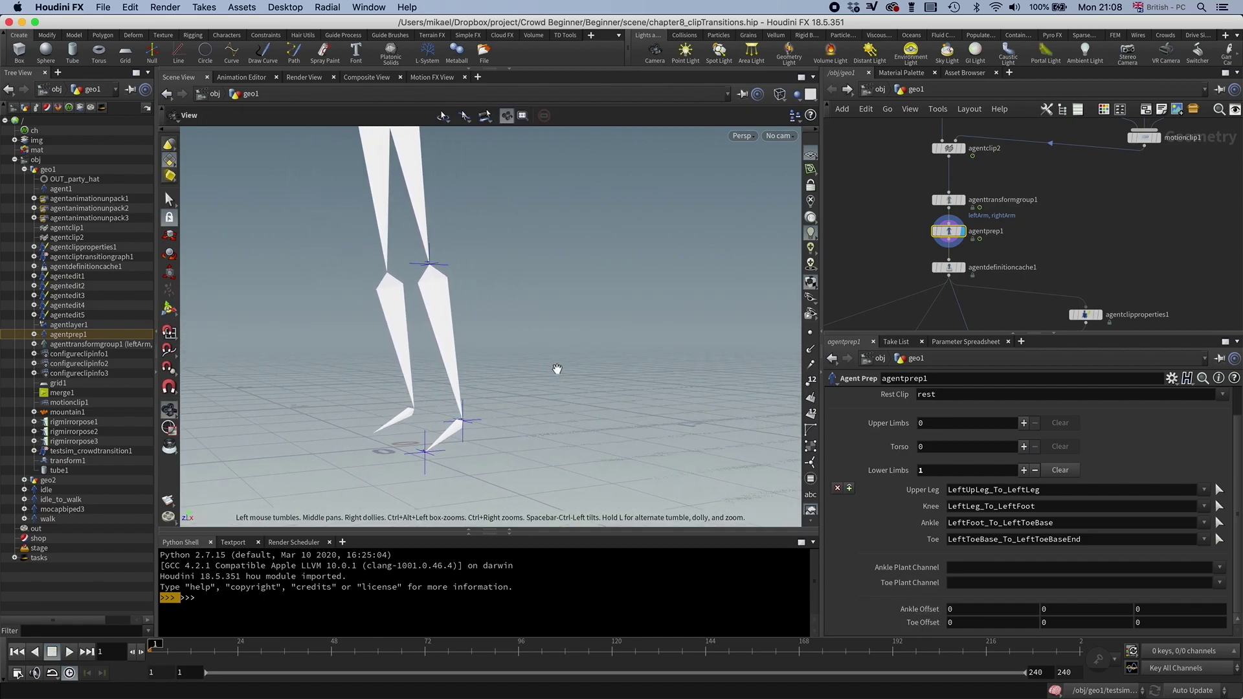
key("w")
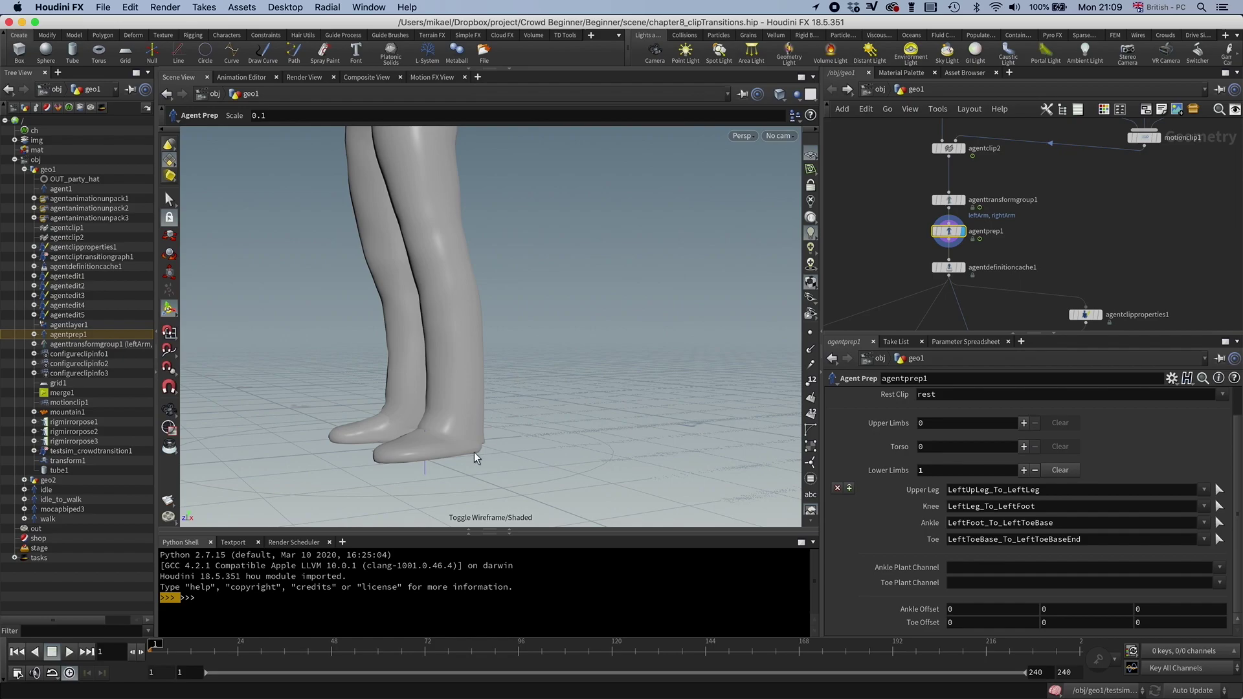
key("w")
key("space")
left_click_drag(475, 438, 714, 411)
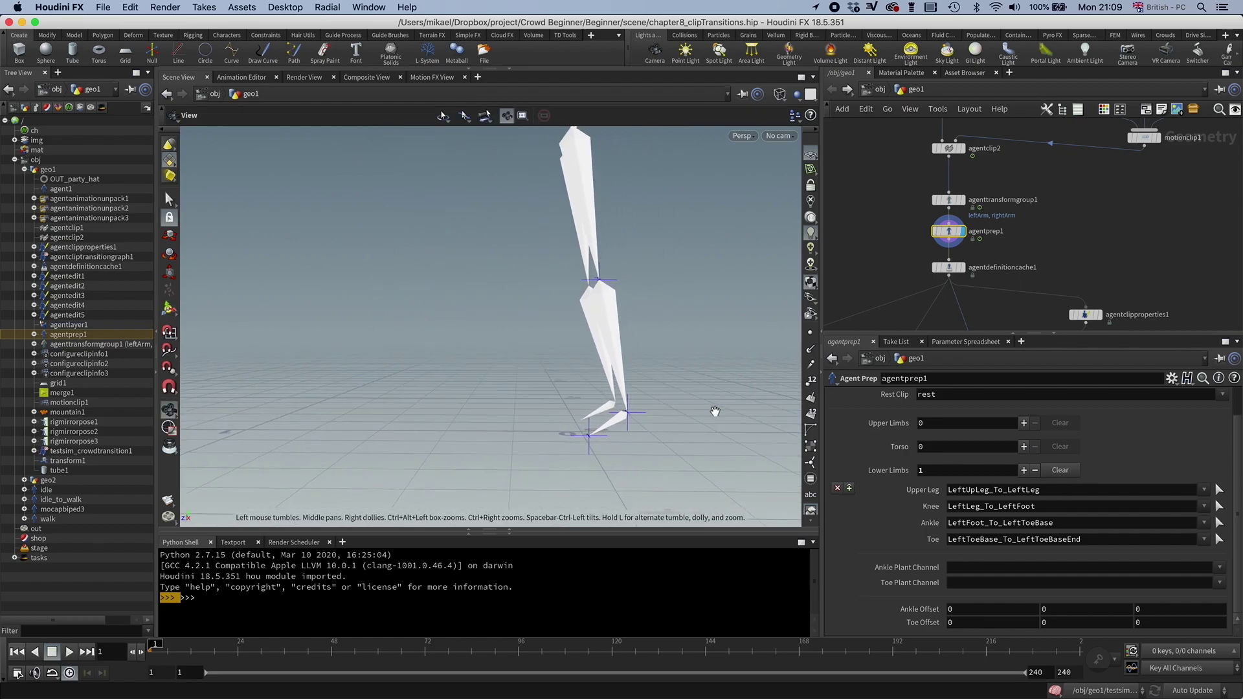
middle_click_drag(715, 411, 541, 388)
right_click_drag(541, 387, 684, 383)
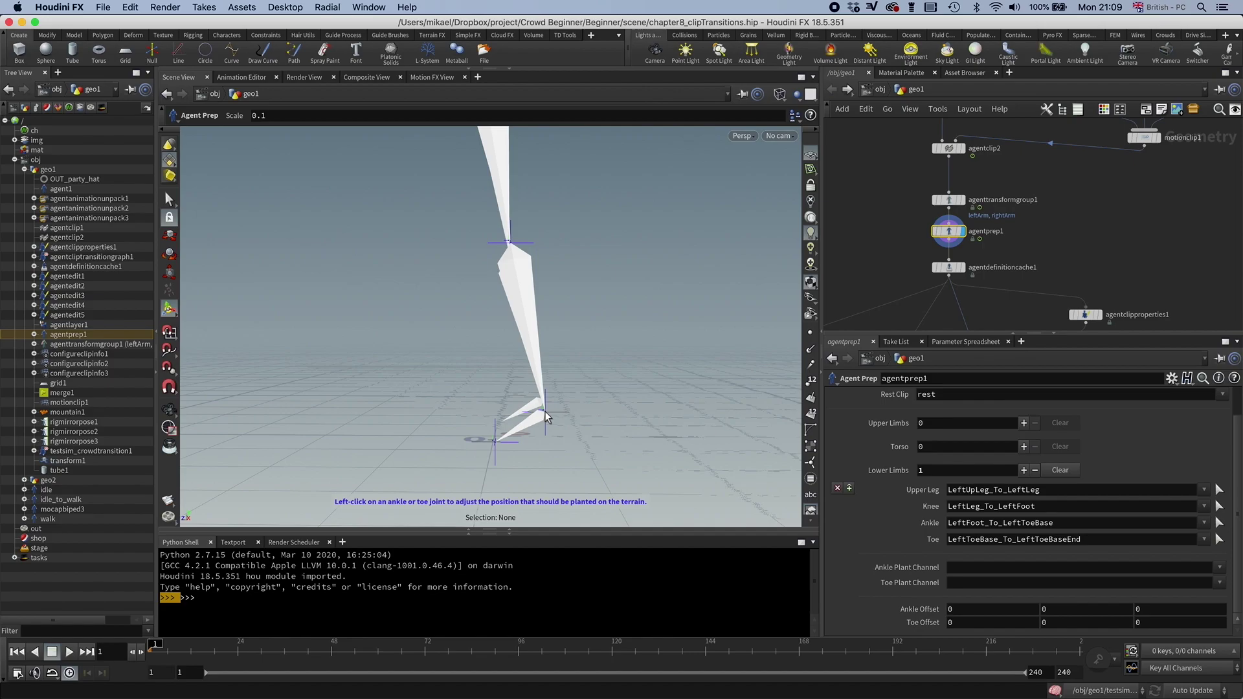
key("w")
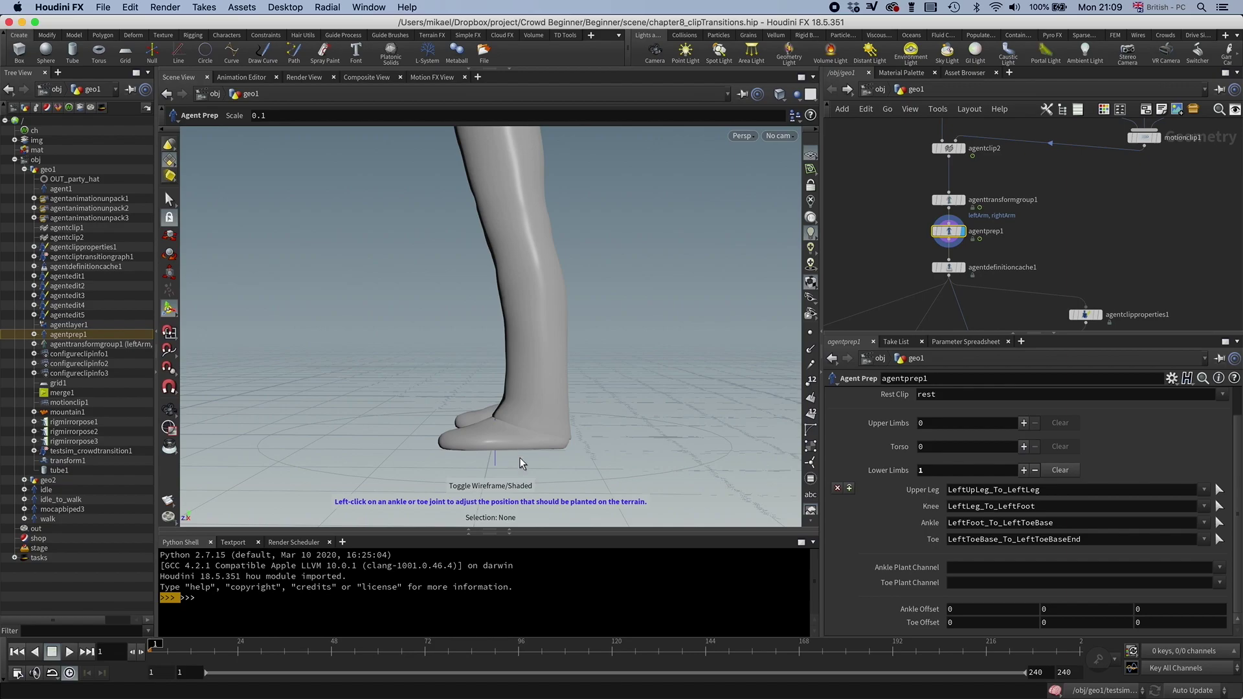
key("w")
key("w")
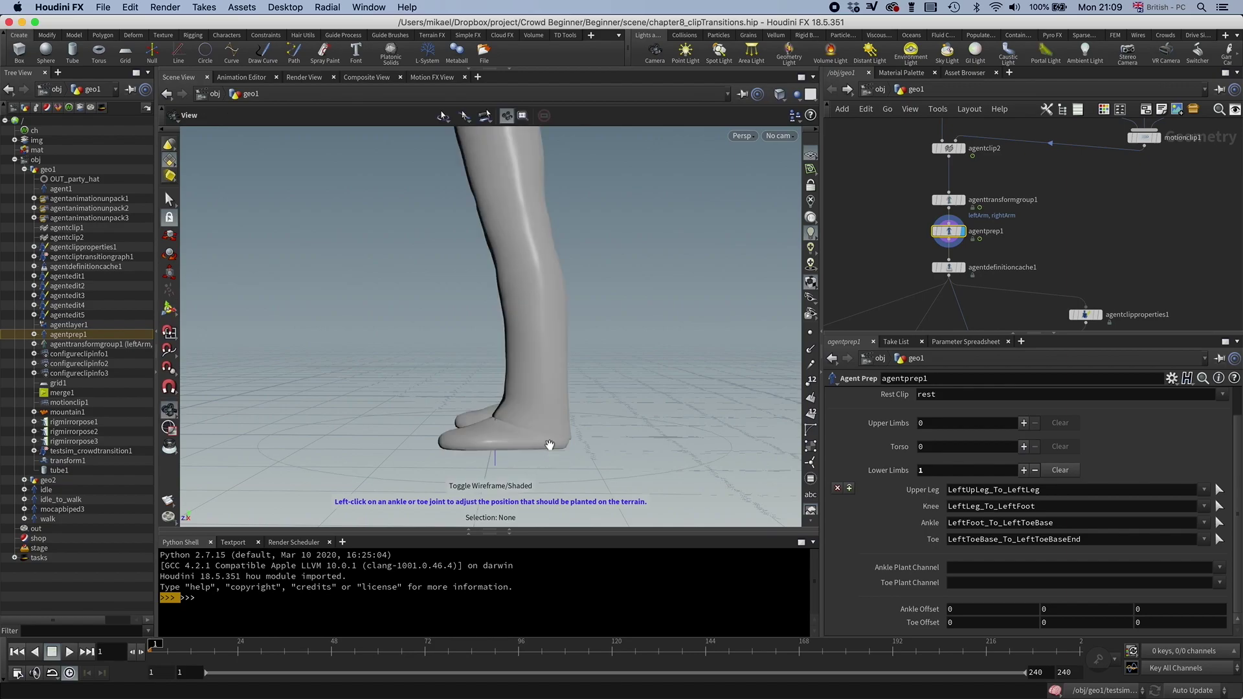
key("w")
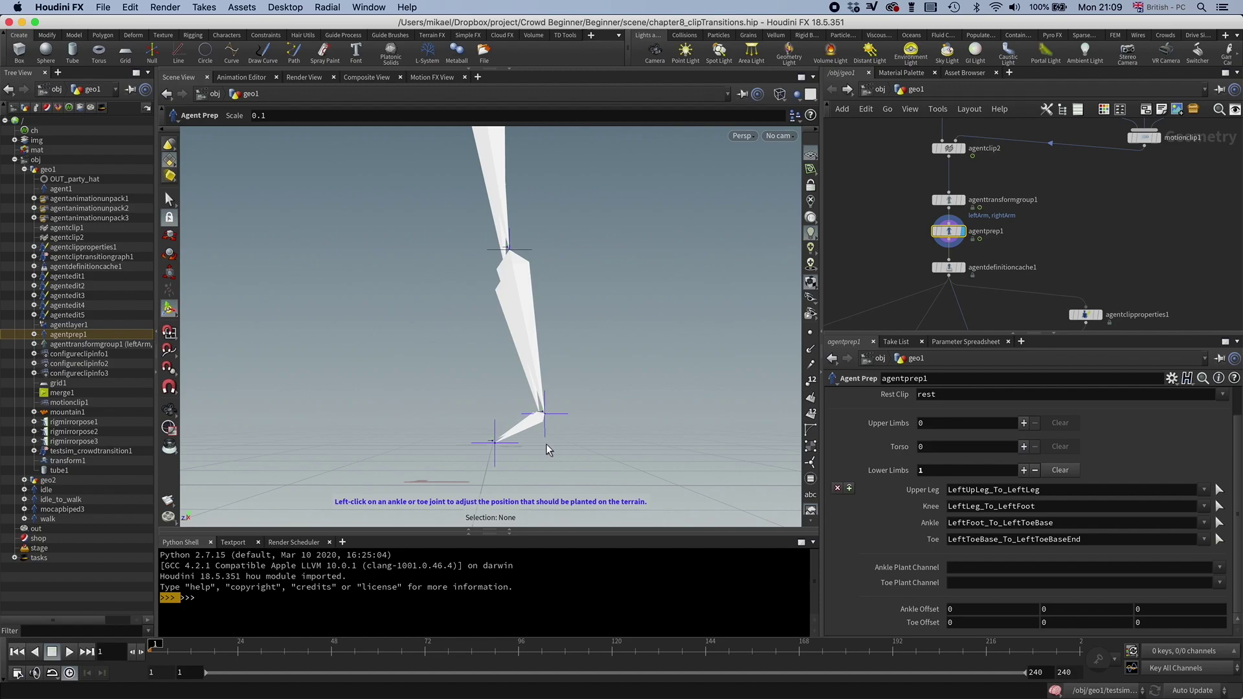
Step: Lower the left ankle's plant position to the sole, with an Ankle Offset of about -0.19, 1.08, -0.61
left_click_drag(215, 348, 189, 293, "alt")
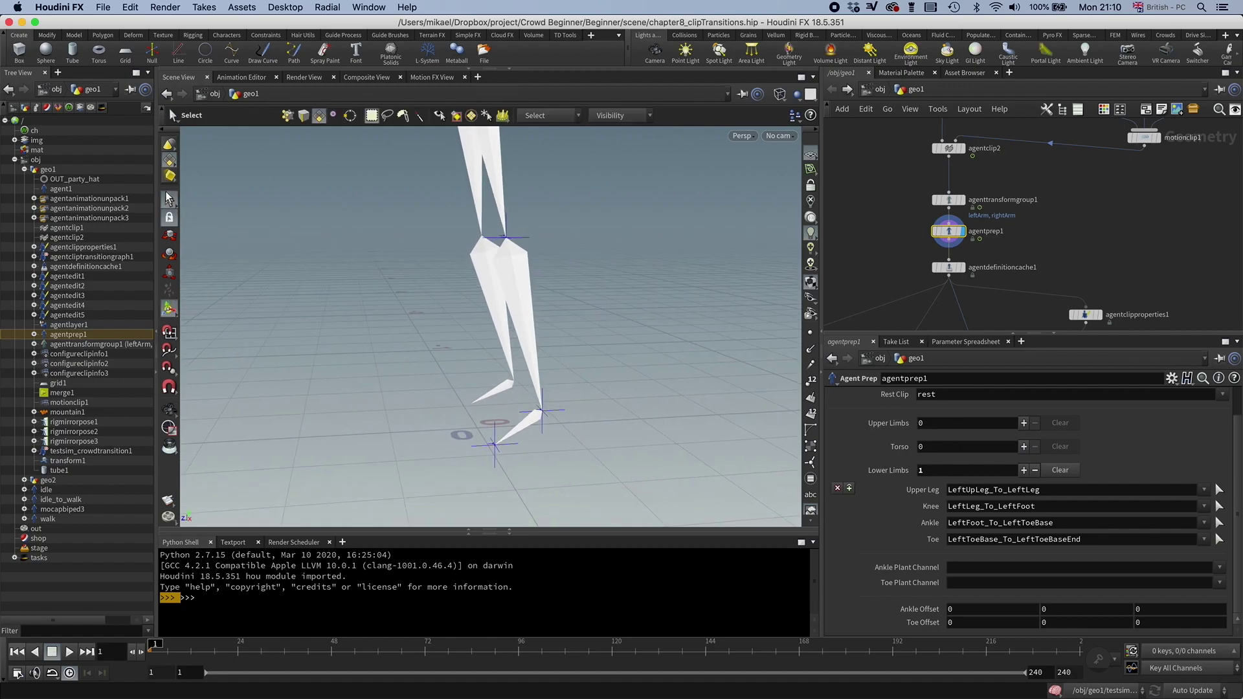
left_click(541, 414)
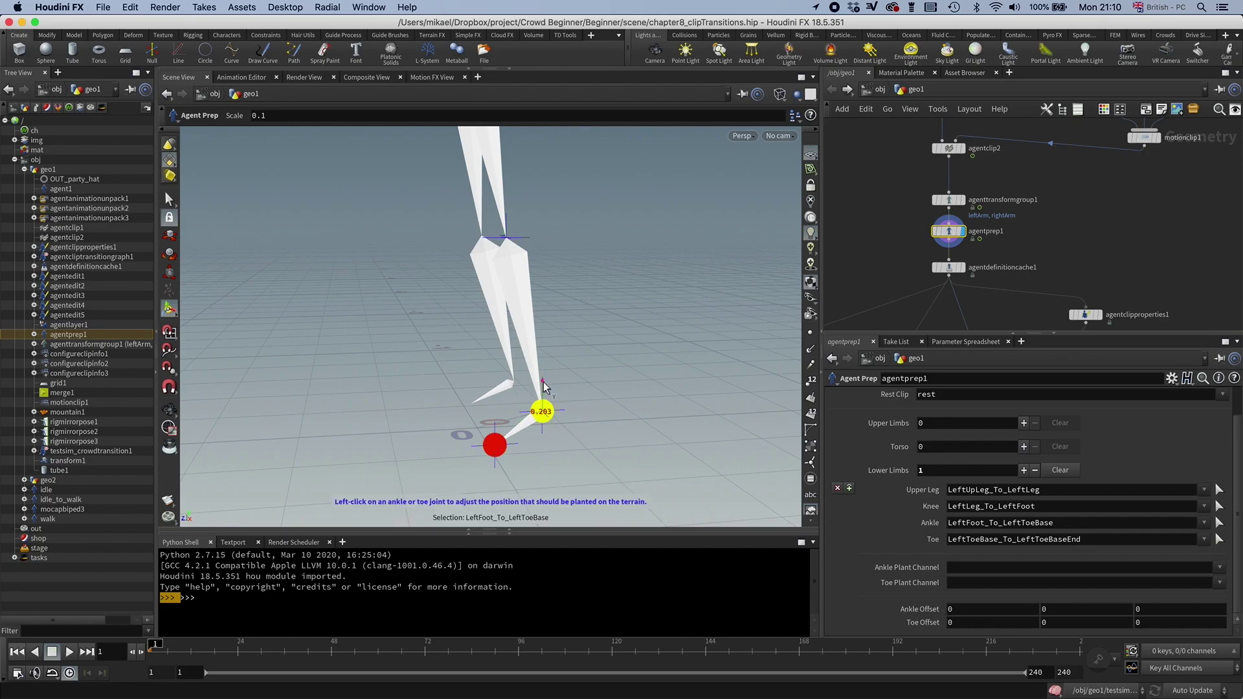
left_click_drag(542, 408, 545, 415)
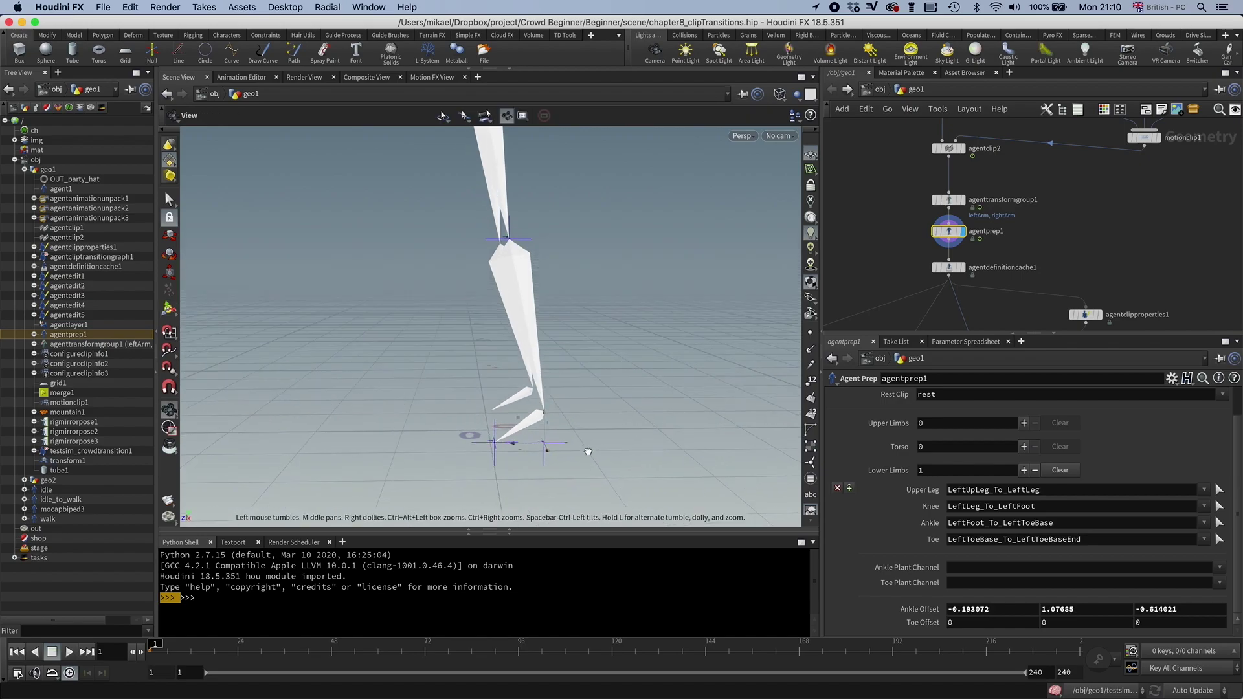
Step: Move the left toe's plant position forward to the toe tip, with a Toe Offset of about -0.24, 0.19, -1.79
left_click(495, 442)
key("w")
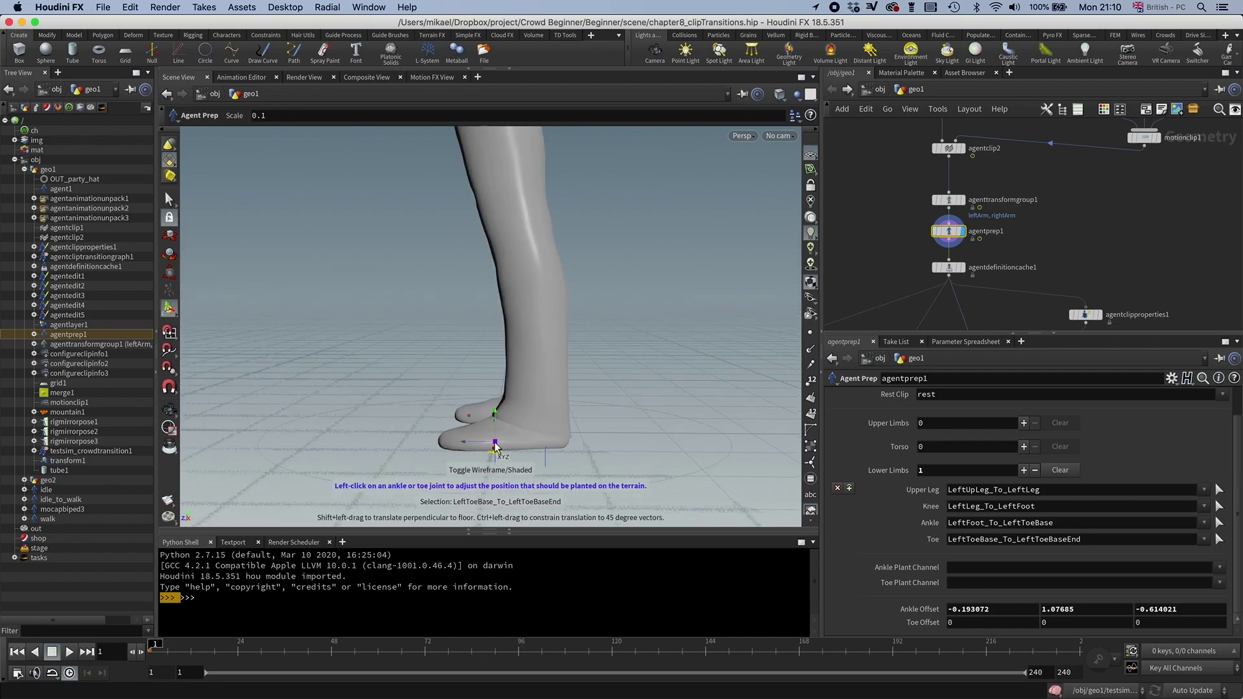
left_click_drag(464, 443, 417, 449)
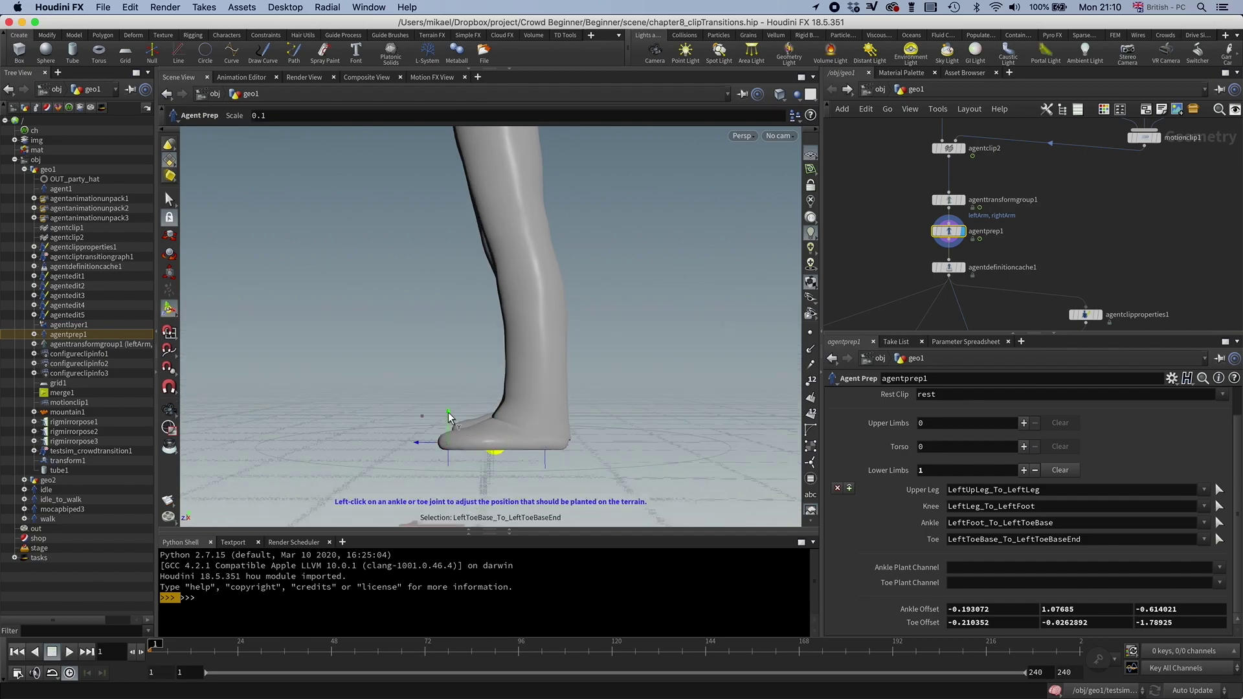
left_click_drag(579, 460, 650, 443, "alt")
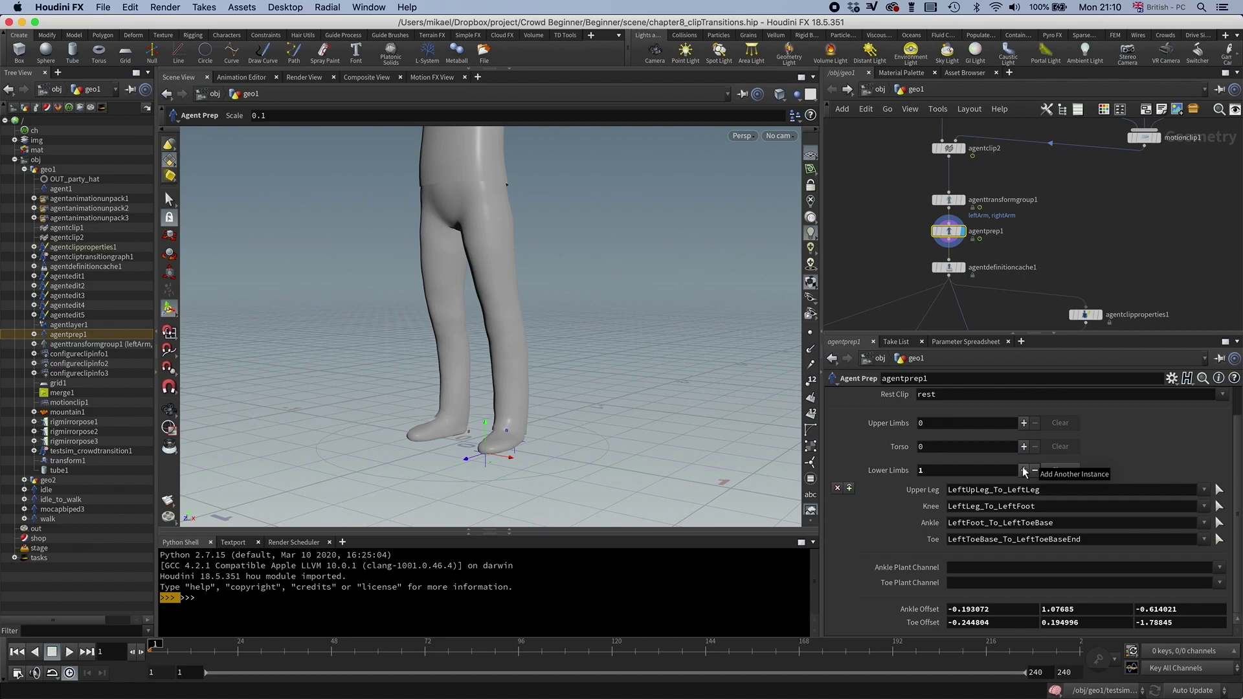
Step: Apply the mocapbiped3 preset to agentprep1 and show the whole agent as a skeleton
left_click(1171, 379)
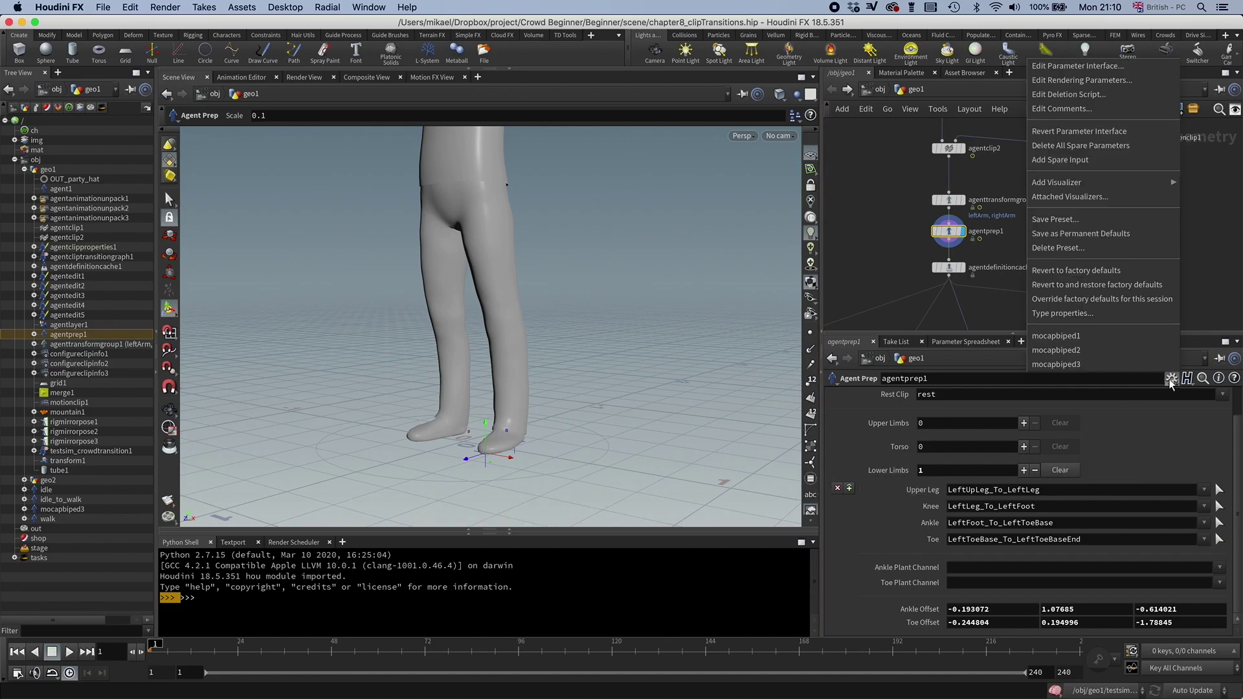
left_click(1070, 364)
key("shift+w")
mouse_move(557, 401)
left_mouse_down("alt")
mouse_move(489, 410)
mouse_move(557, 394)
left_mouse_up("alt")
right_click_drag(557, 395, 506, 394, "alt")
key("Return")
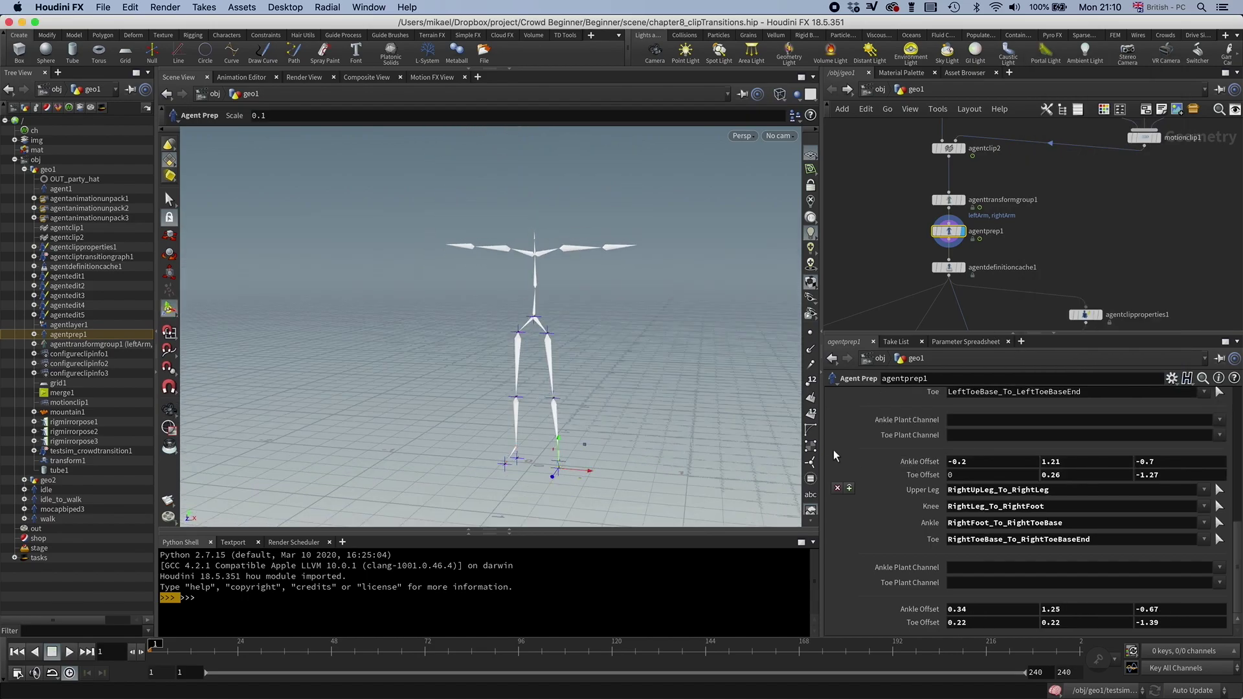
Step: Review the preset's limb and torso joints and examine both feet's plant positions in skeleton and shaded display
scroll(907, 466, "up", 6)
scroll(952, 466, "up", 5)
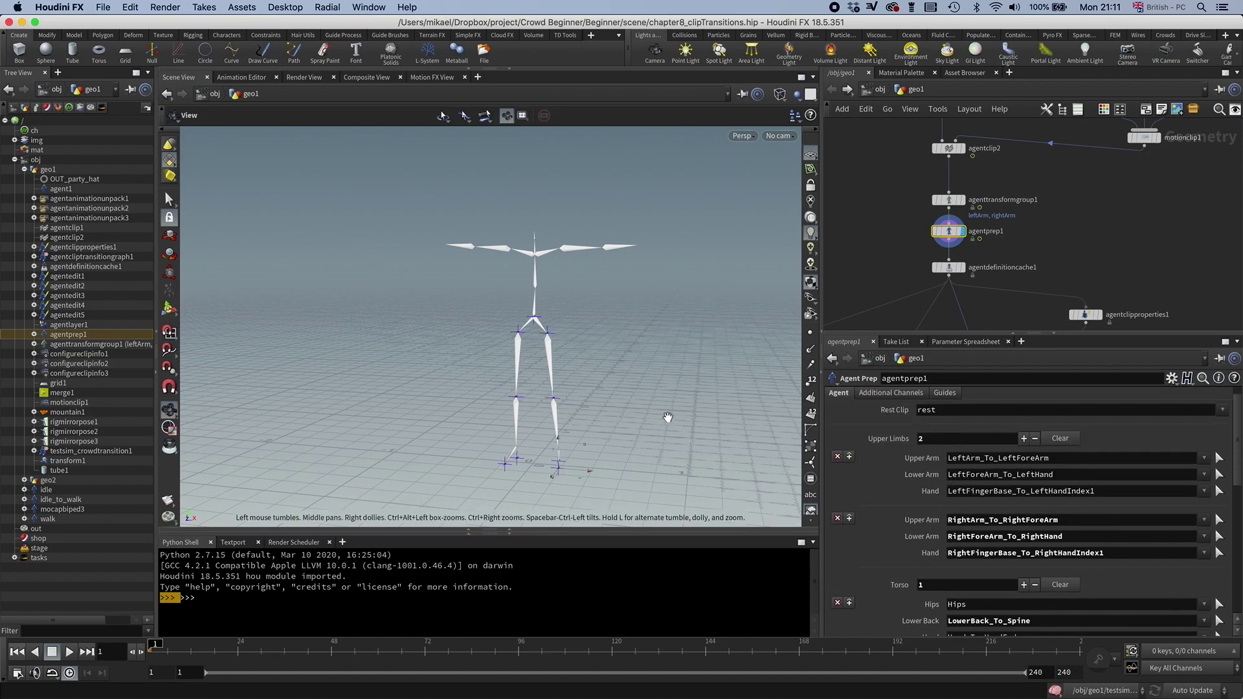
left_click_drag(667, 417, 626, 363, "alt")
right_click_drag(627, 363, 672, 389, "alt")
left_click_drag(672, 388, 671, 387)
key("Return")
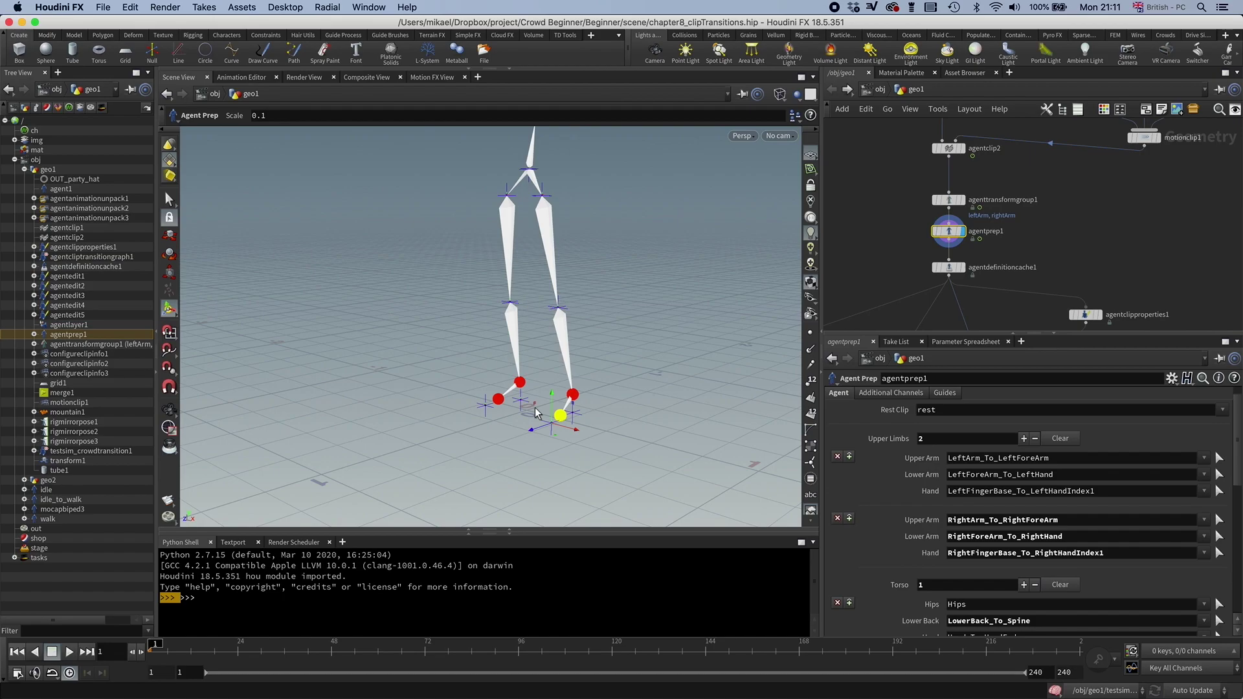
left_click_drag(536, 370, 599, 370, "alt")
key("w")
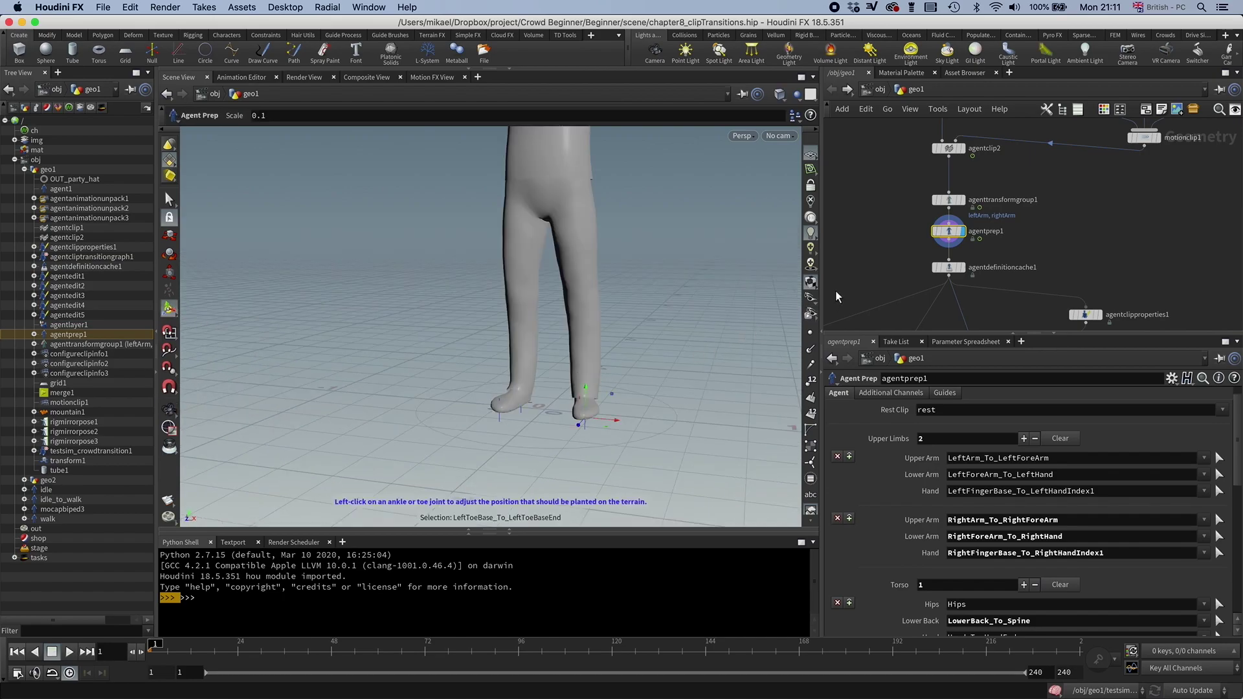
Step: Check the Load from Disk setting on agentdefinitioncache1 and display the merge1 node with the crowd and mountain terrain
middle_click_drag(952, 268, 980, 181)
left_click(979, 180)
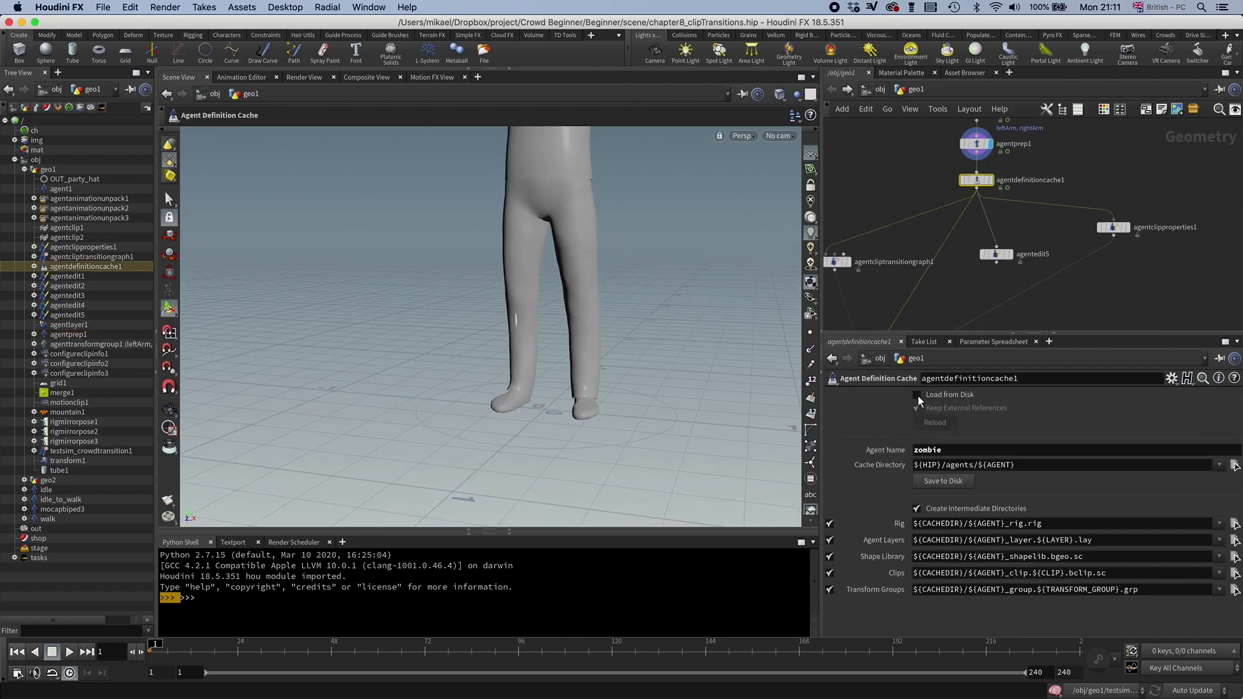
middle_click_drag(1001, 268, 991, 189)
middle_click_drag(944, 269, 971, 175)
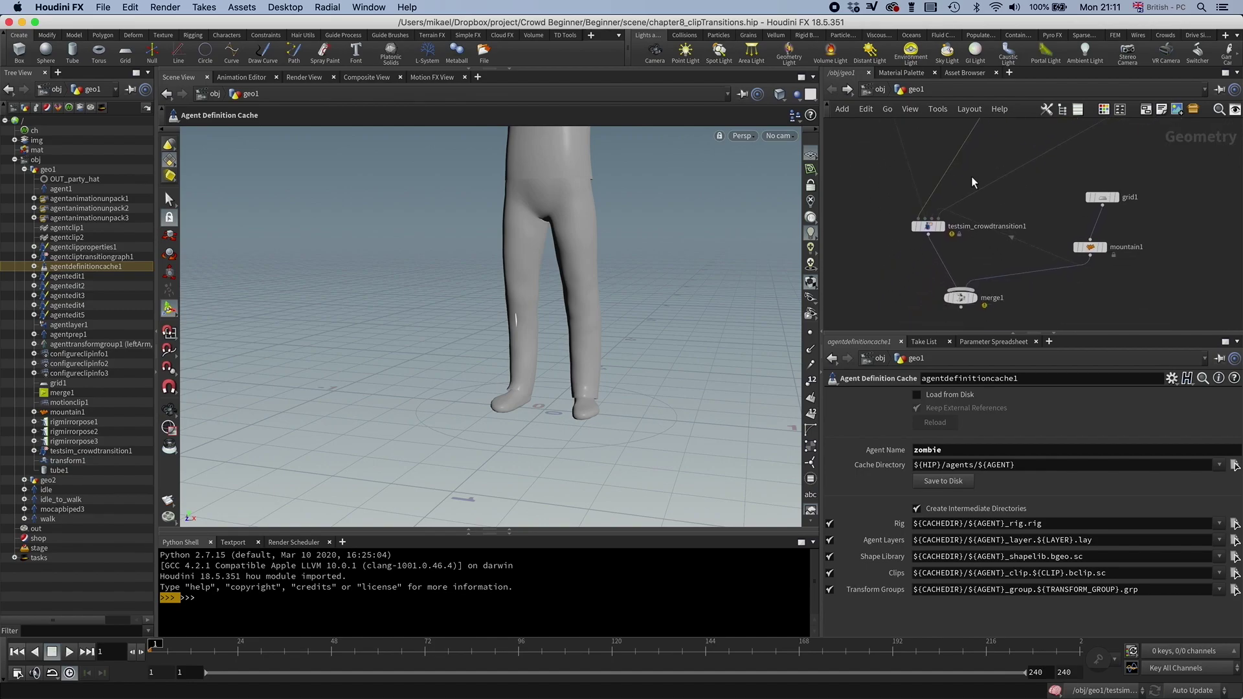
left_click(973, 300)
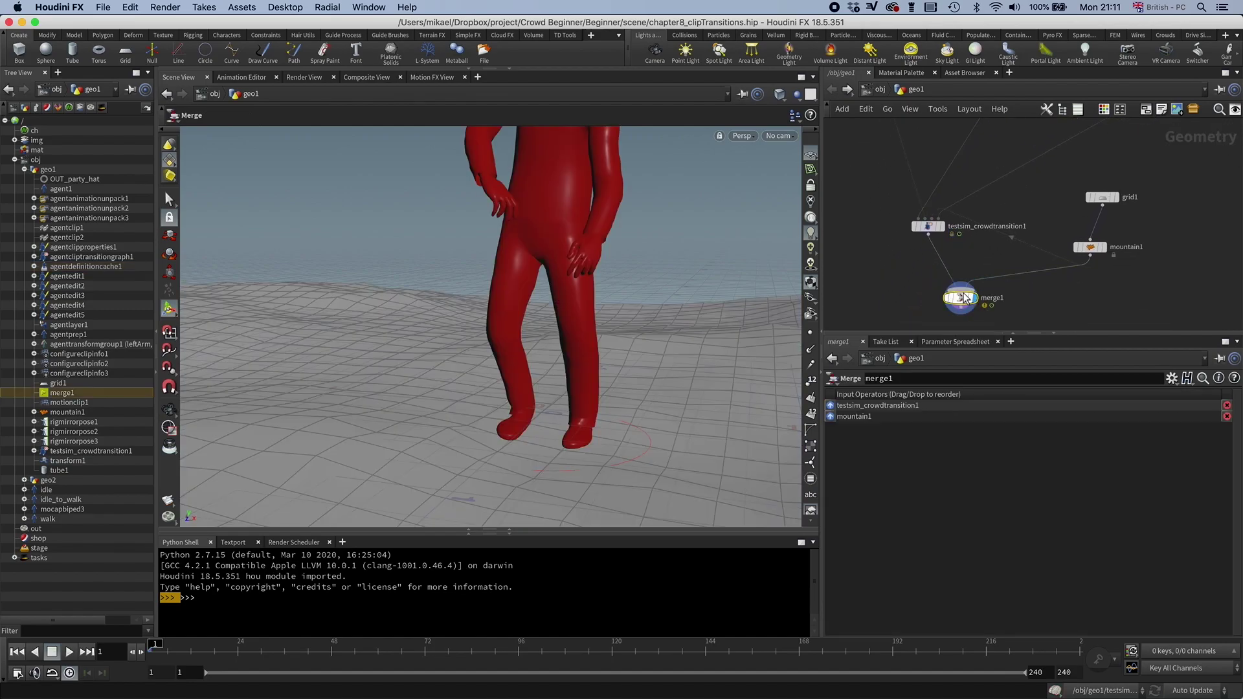
Step: Play the crowd simulation and examine from several angles how the agent's feet follow the uneven terrain
right_click_drag(432, 400, 375, 416)
left_click_drag(374, 416, 406, 422)
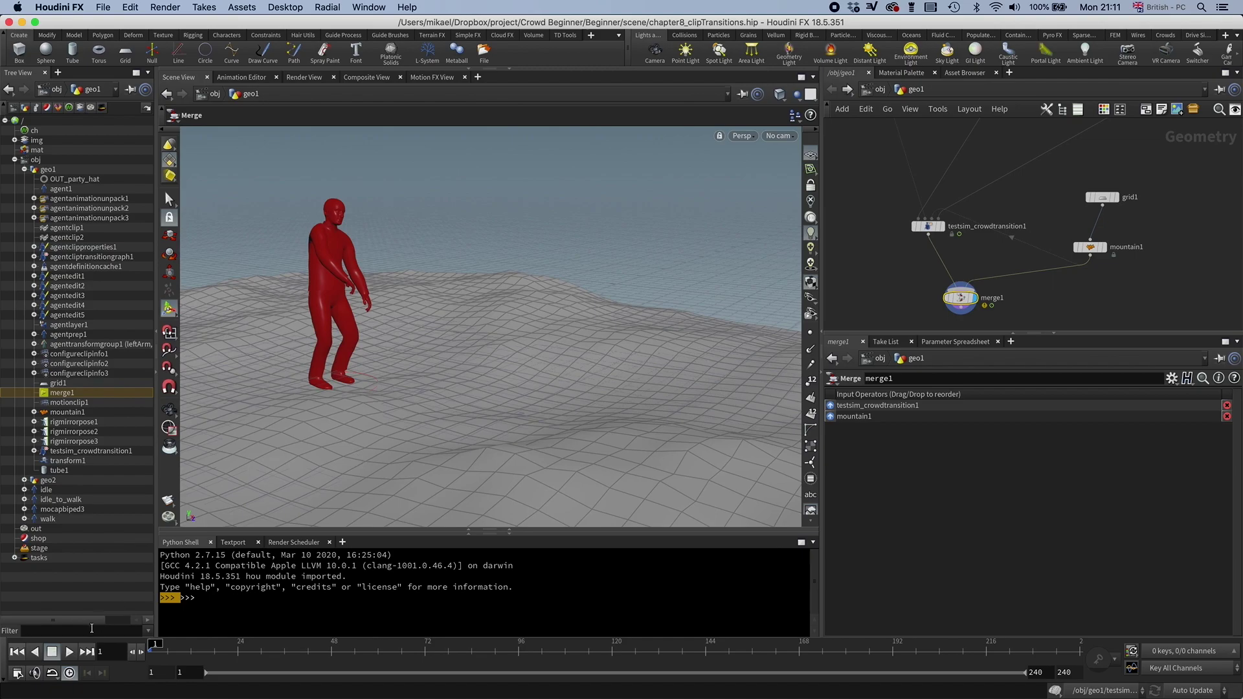
left_click(70, 652)
key("Escape")
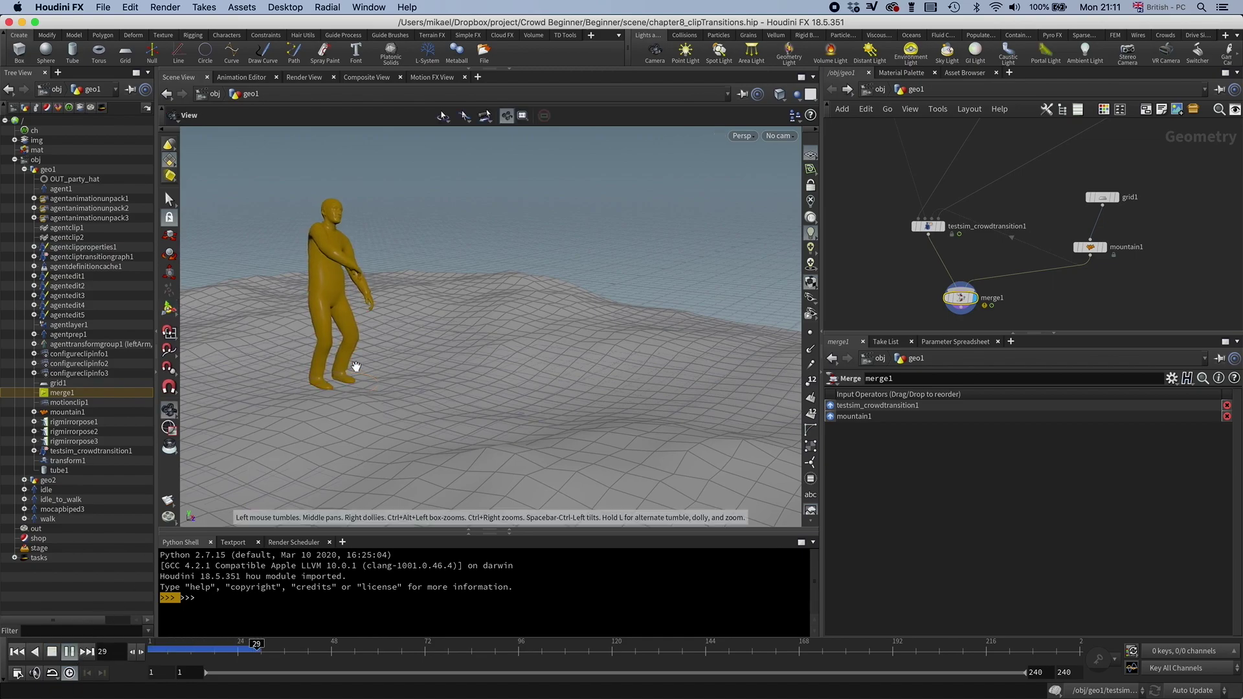
left_click_drag(356, 366, 421, 402)
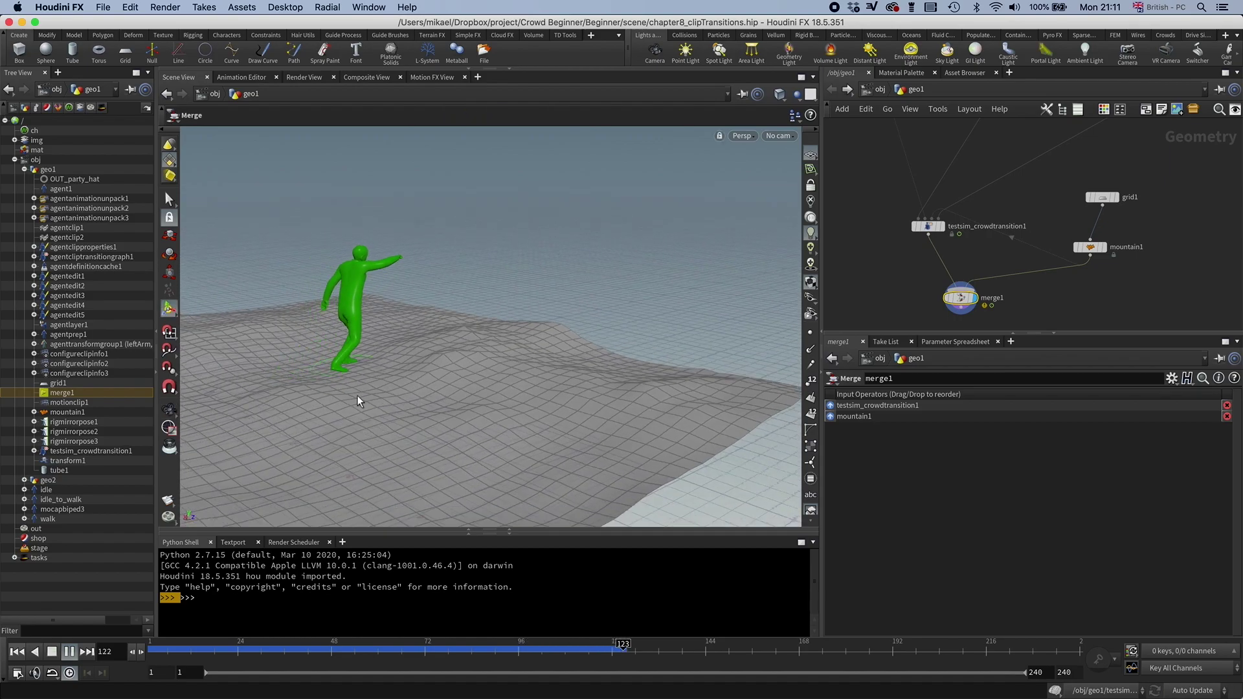
left_click_drag(500, 344, 422, 382)
key("space")
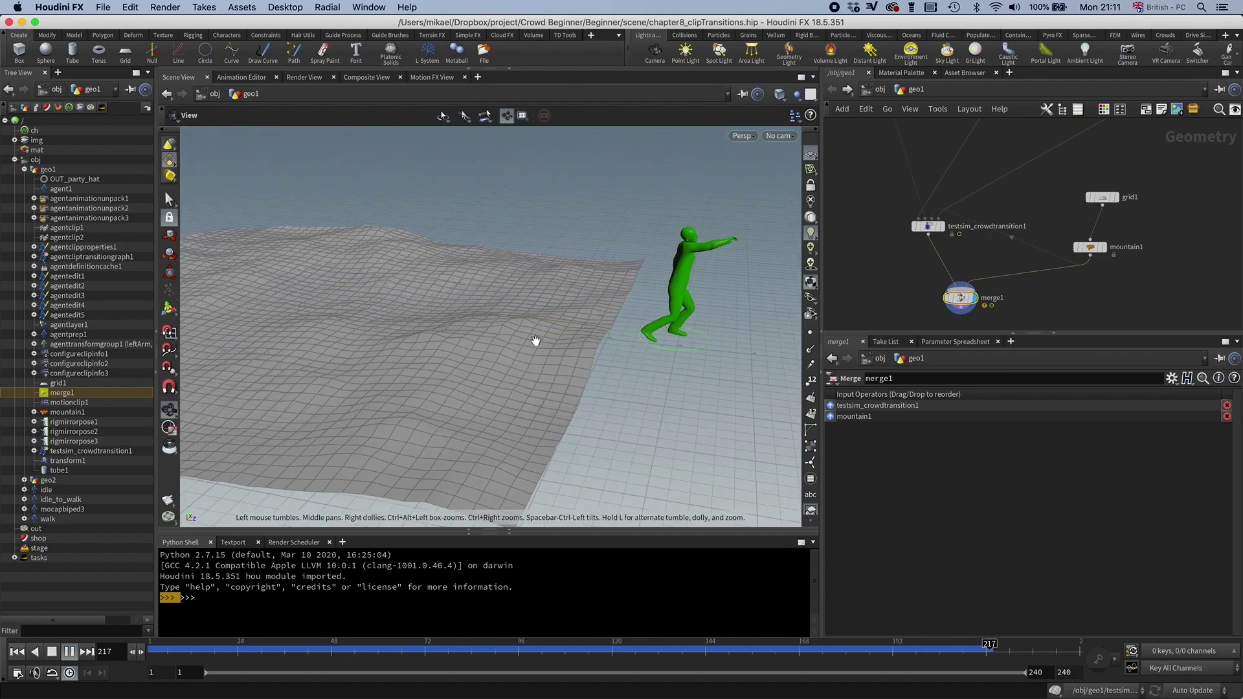